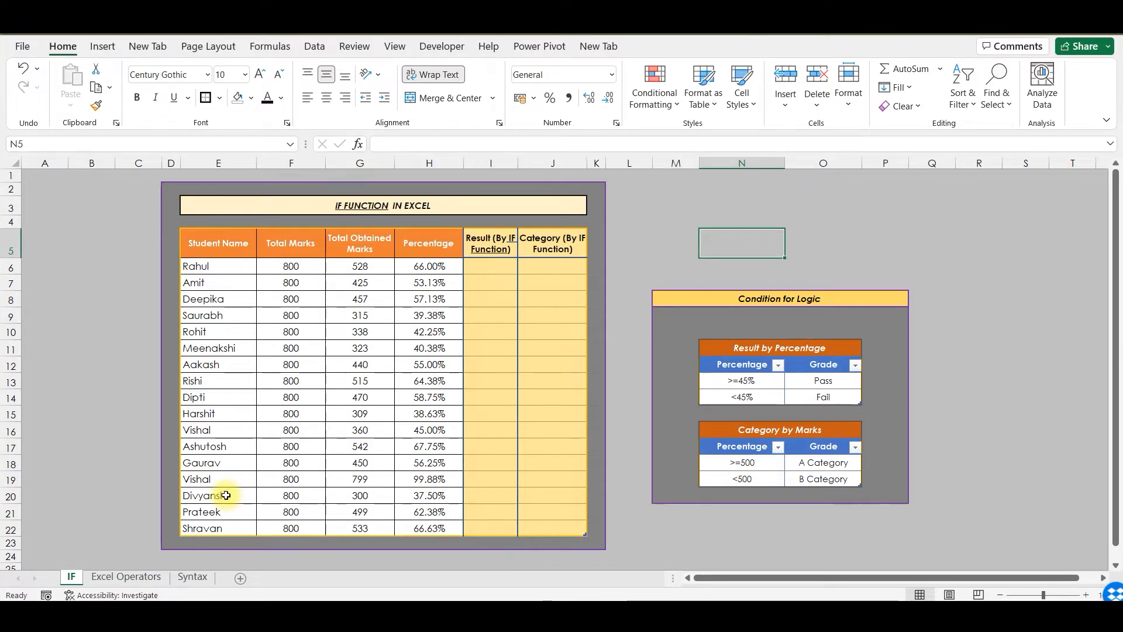
click(489, 264)
text(=if)
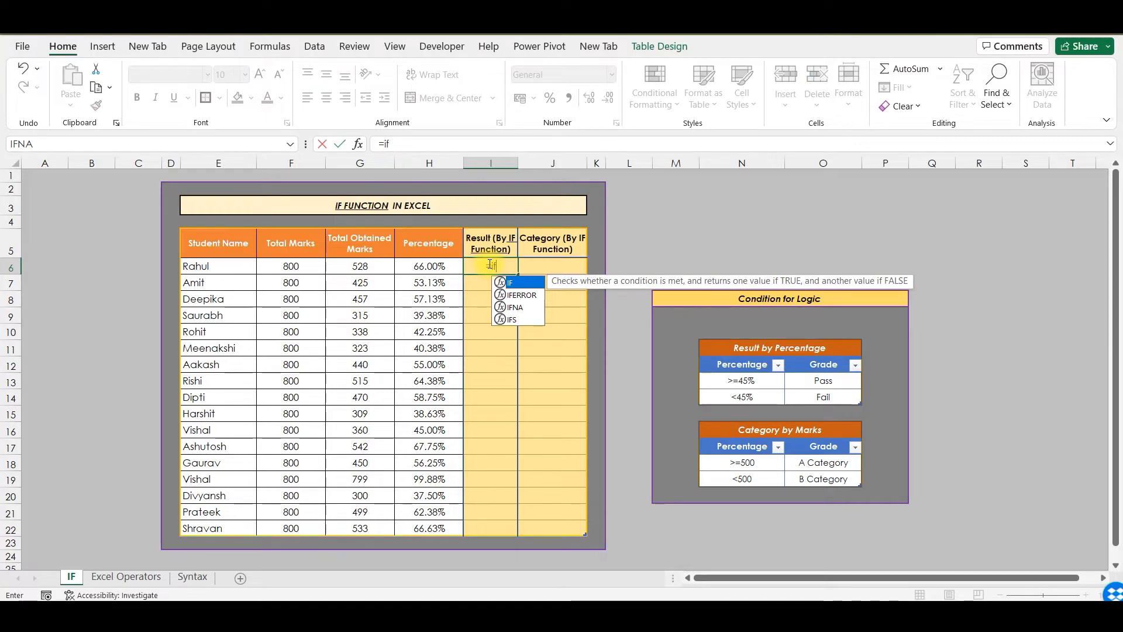
key(Tab)
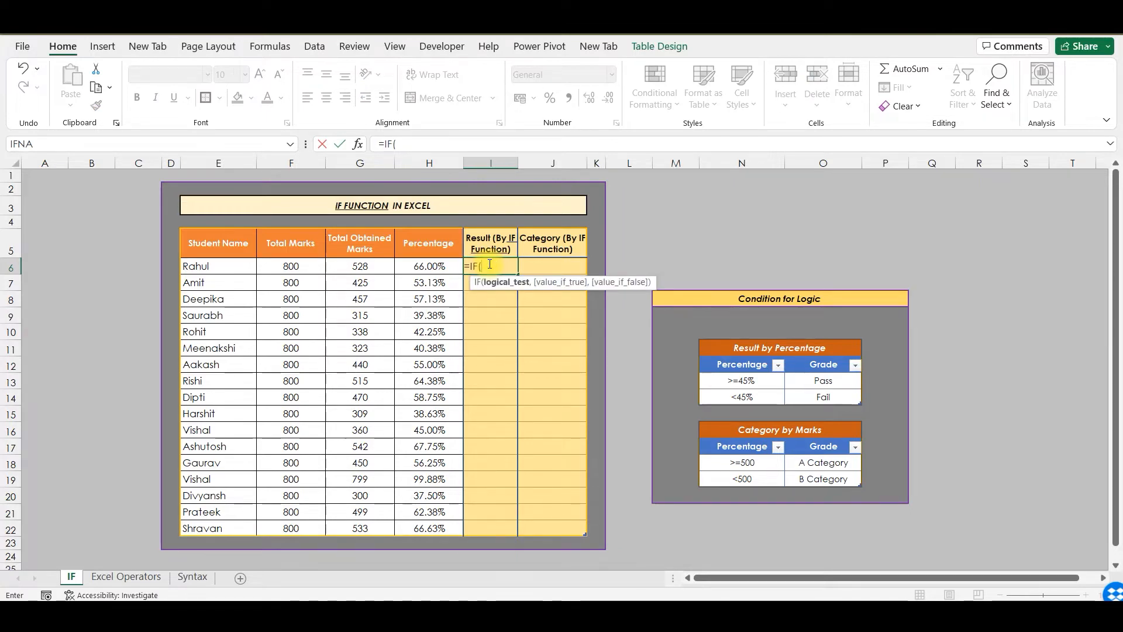
click(427, 266)
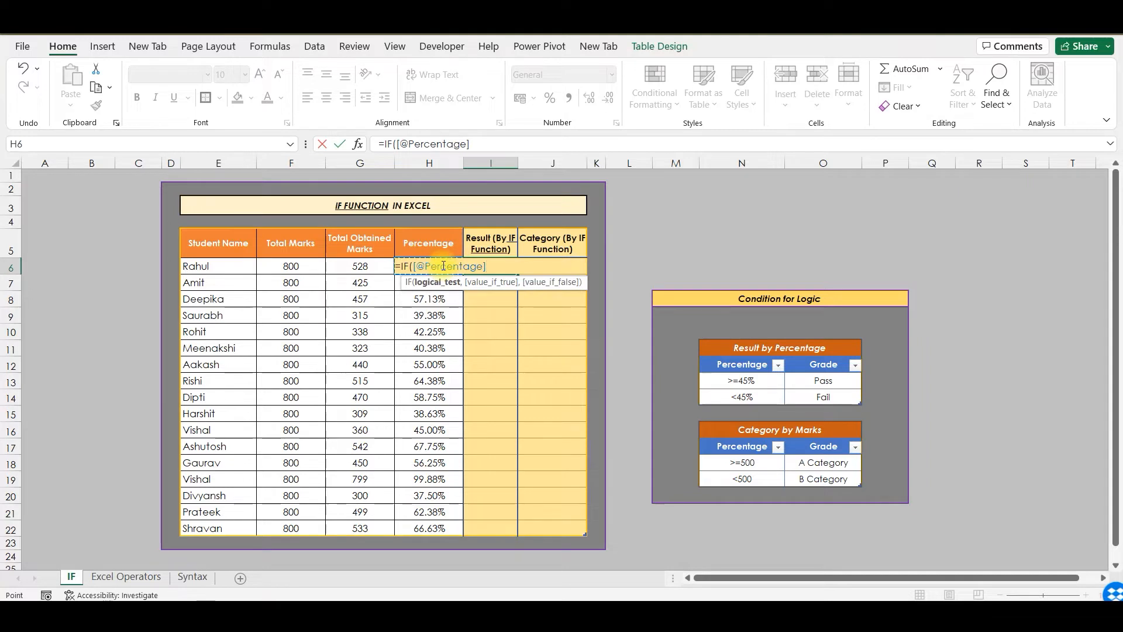
text(>= 45%,)
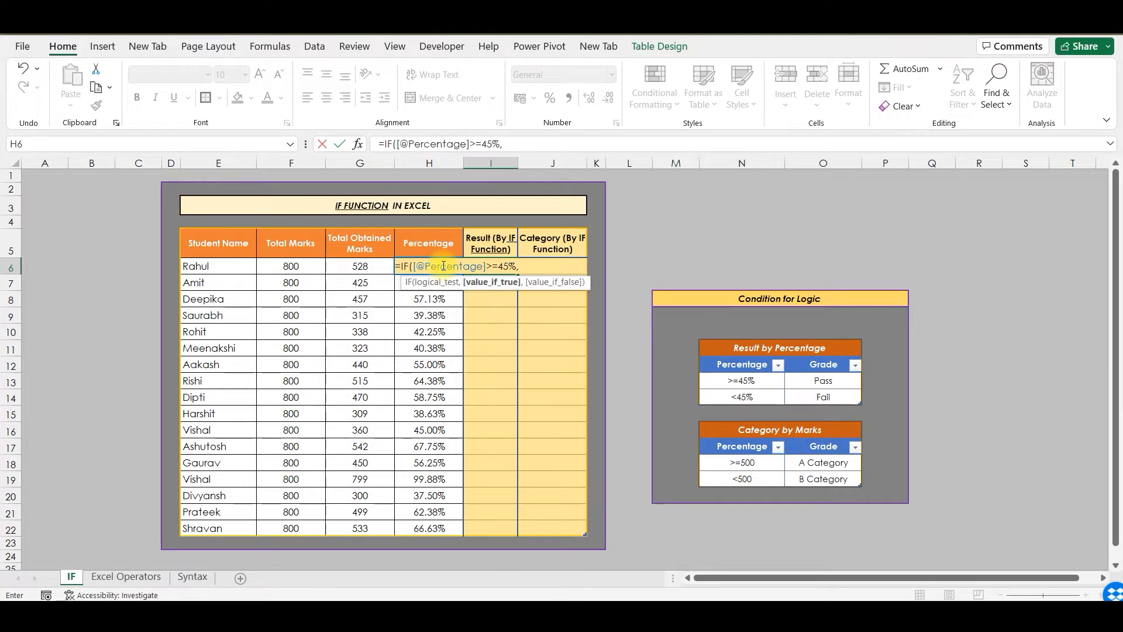
text(")
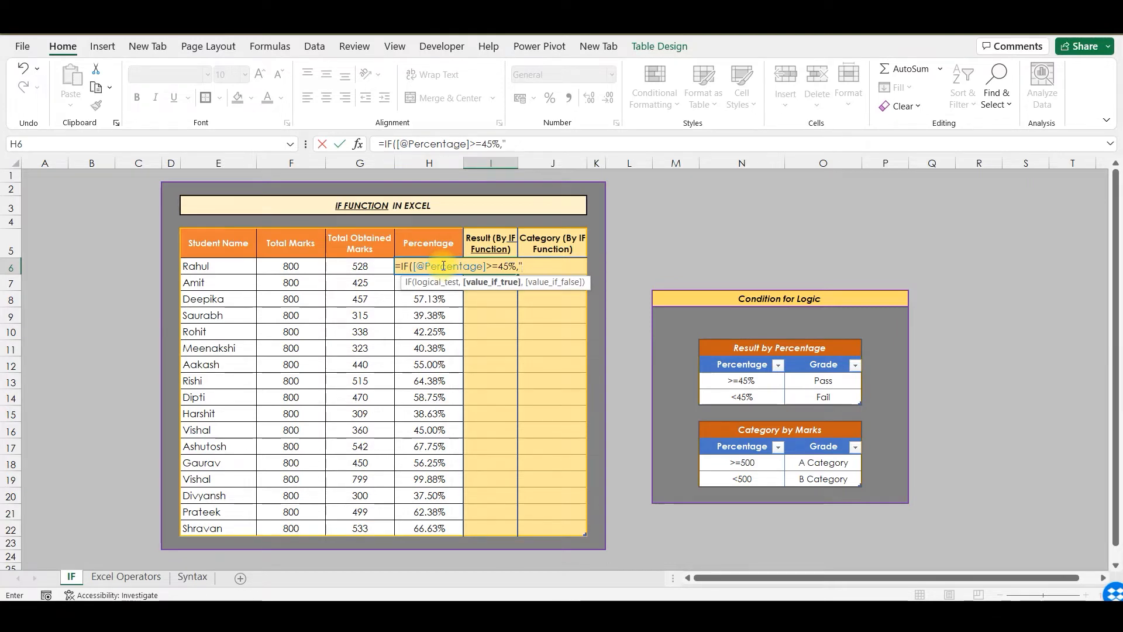
text(Pass","Fail)
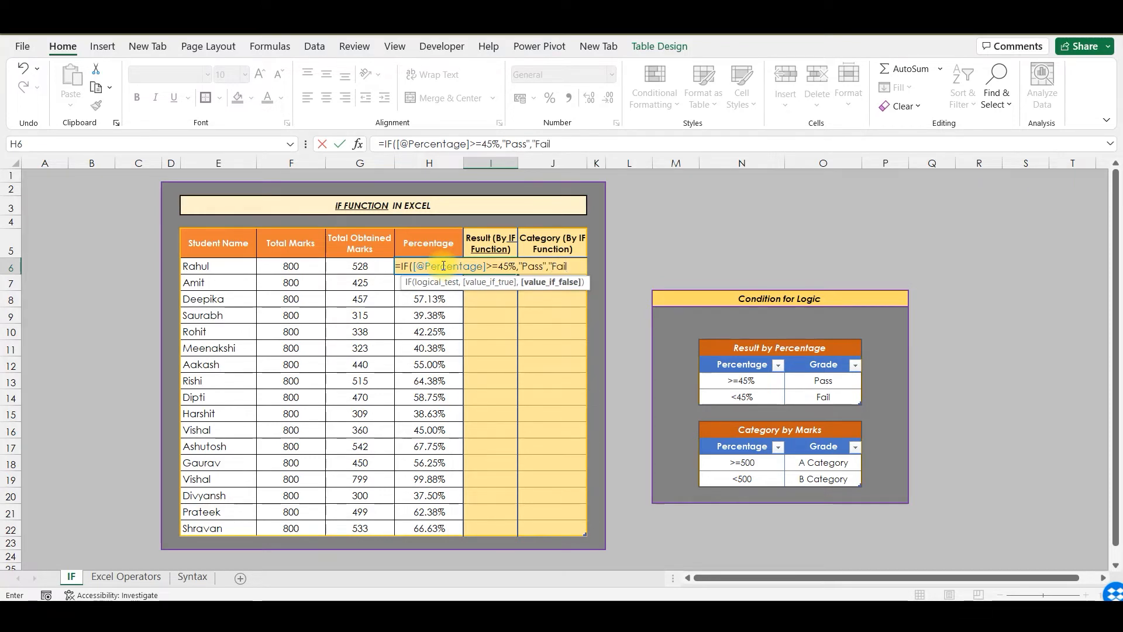
text("))
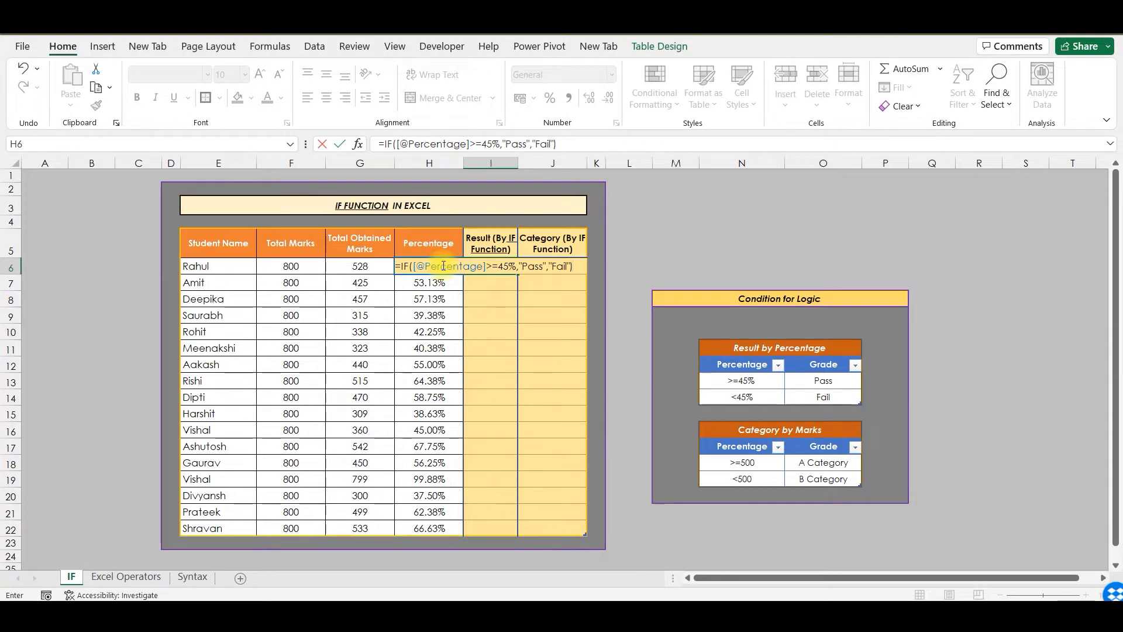
key(Return)
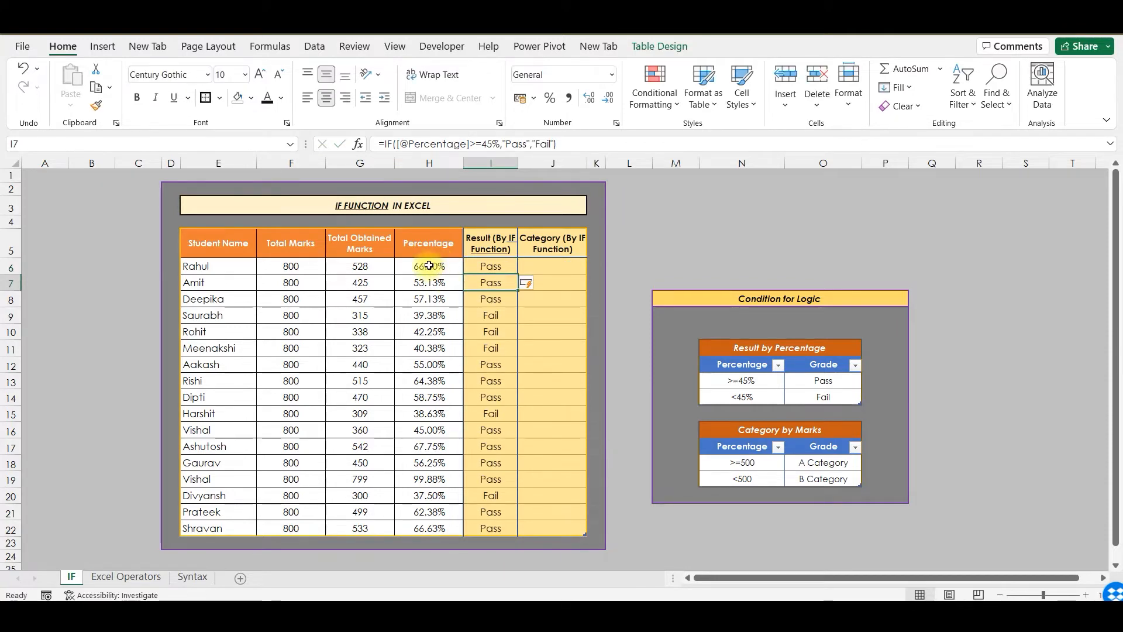
Compare the Percentage values with the Pass/Fail results and inspect the IF formula in cell I6
drag(438, 269, 435, 282)
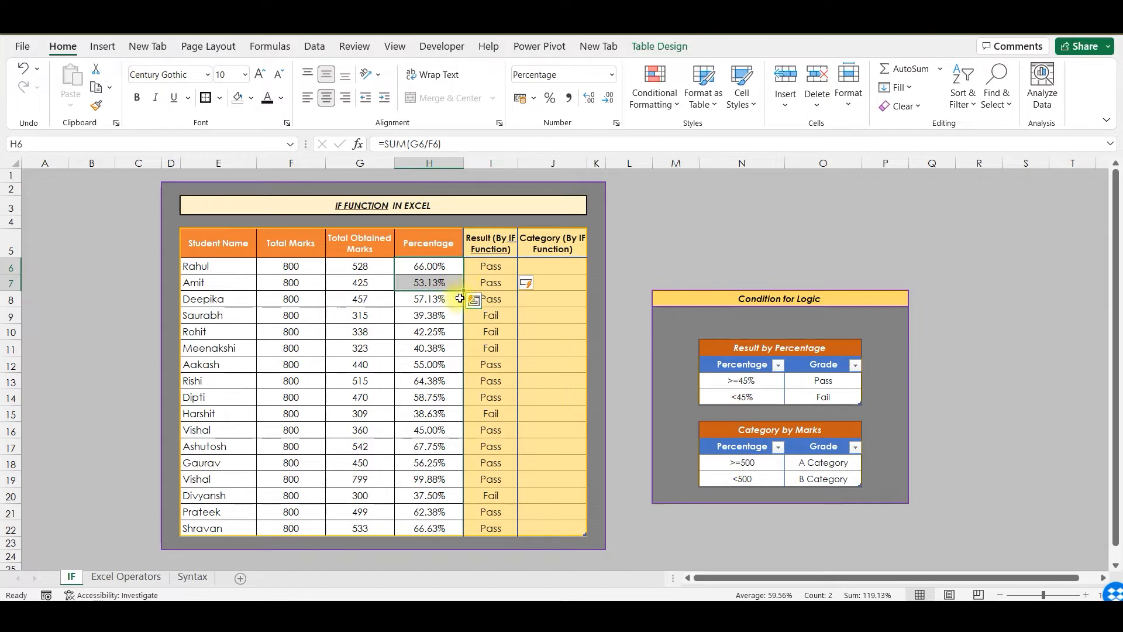
drag(430, 267, 490, 346)
drag(426, 362, 432, 528)
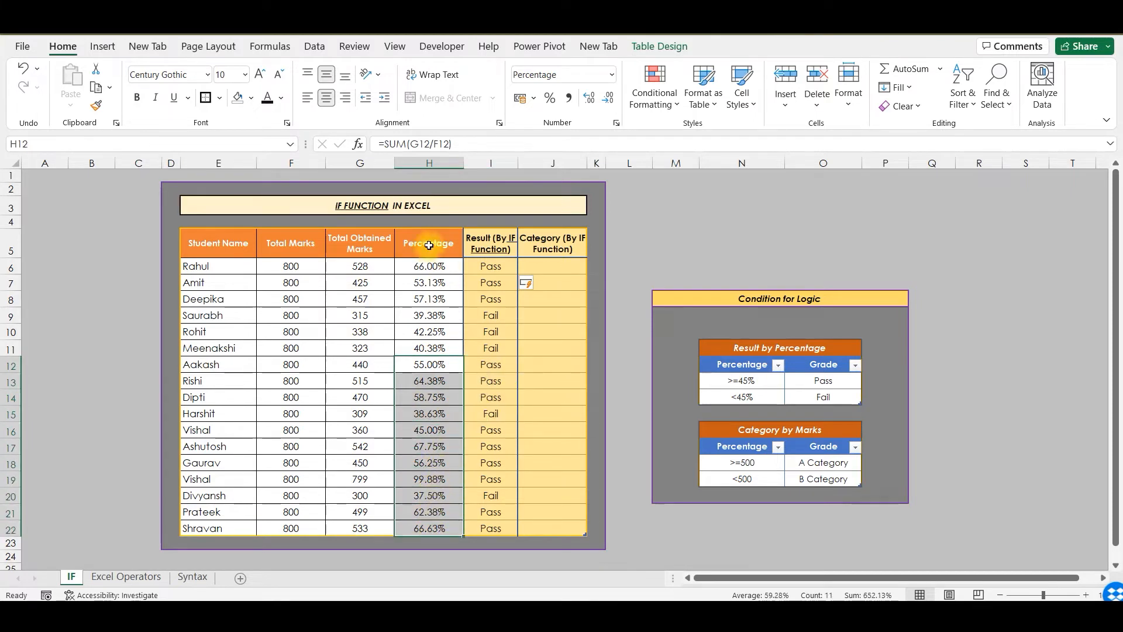
click(443, 271)
click(490, 271)
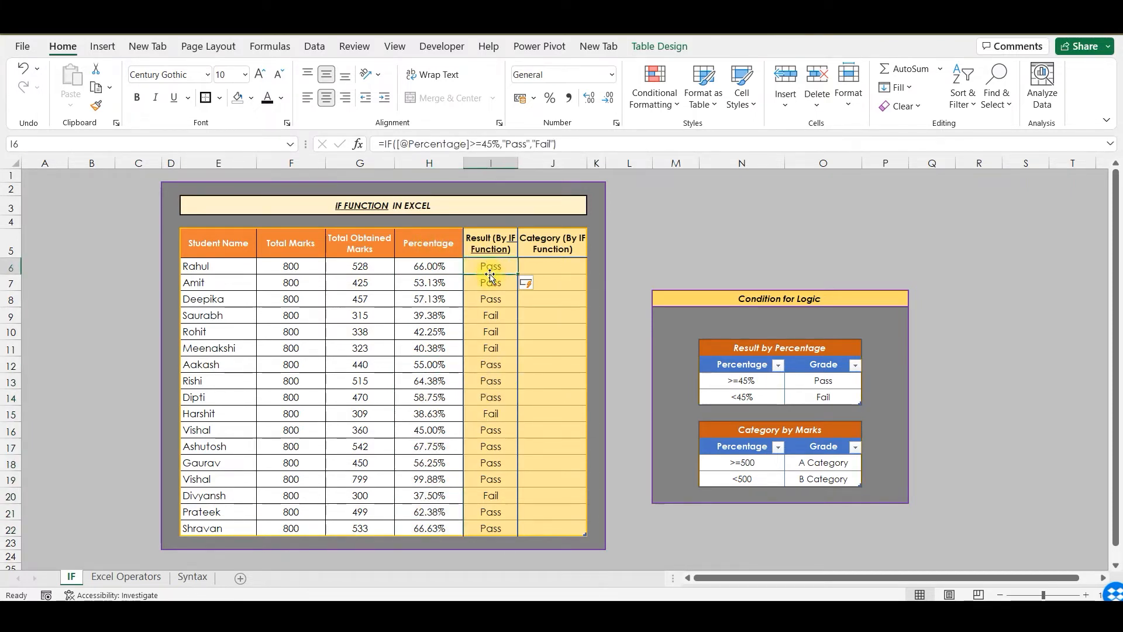
click(472, 143)
double_click(475, 143)
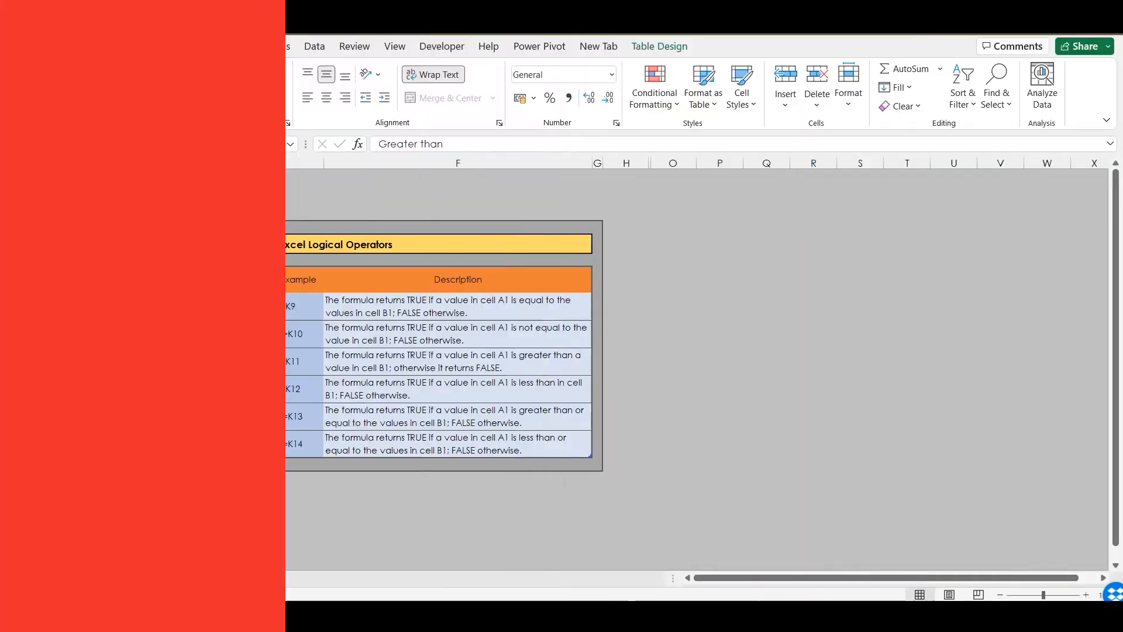
Examine the logical operators on the Excel Operators sheet, especially how greater than or equal to is written
drag(214, 306, 219, 442)
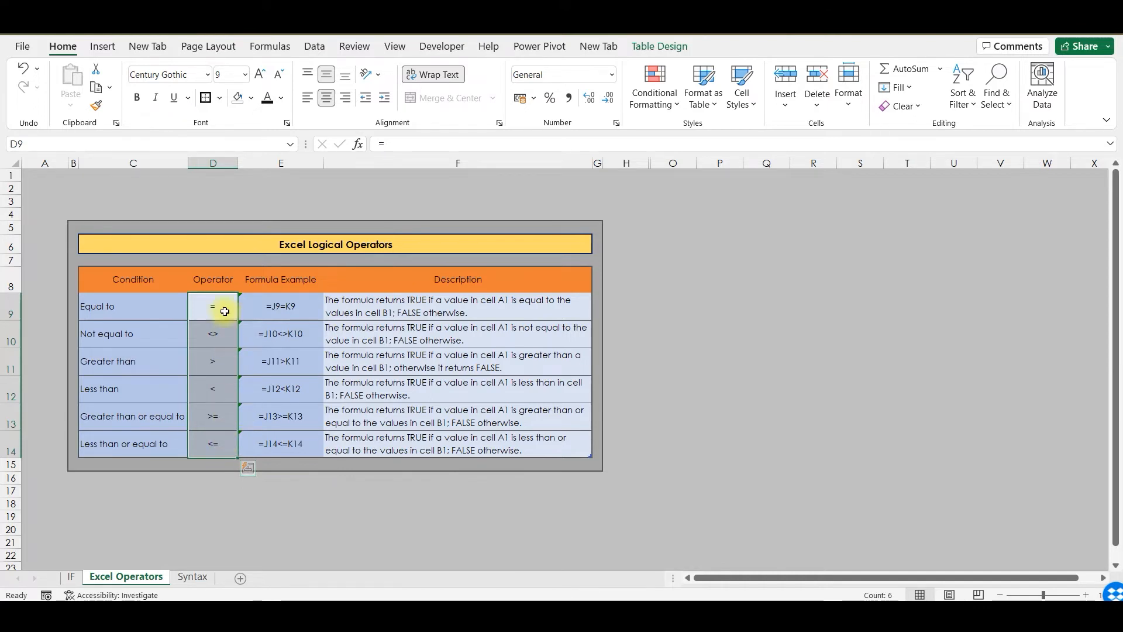
click(220, 309)
click(222, 357)
drag(222, 367, 223, 451)
click(227, 337)
drag(225, 360, 223, 448)
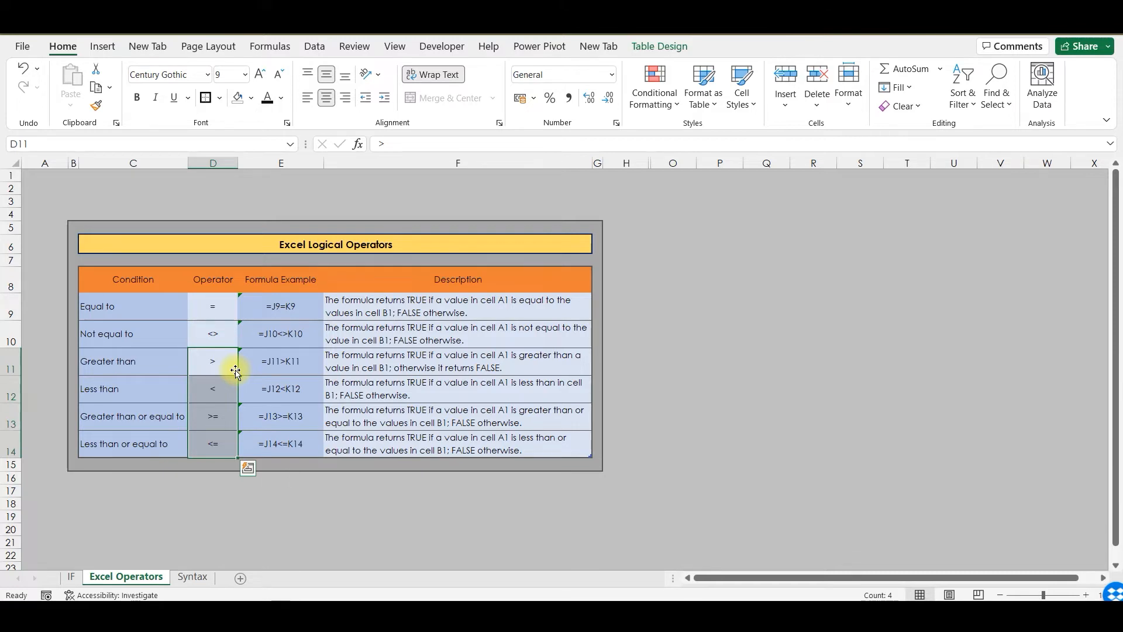
click(251, 413)
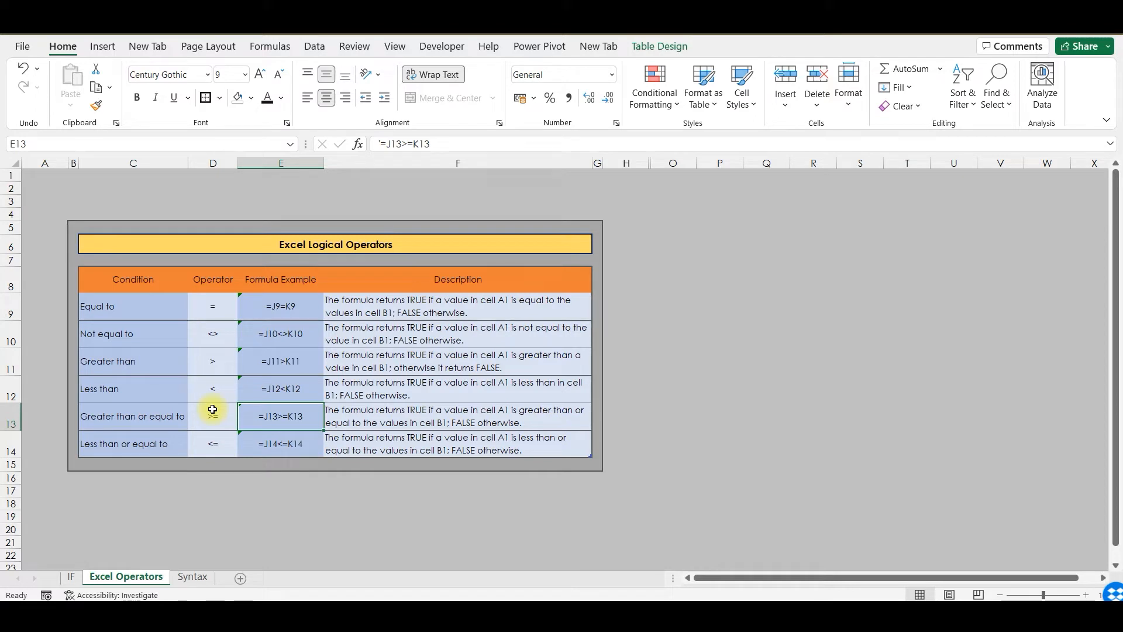
double_click(214, 413)
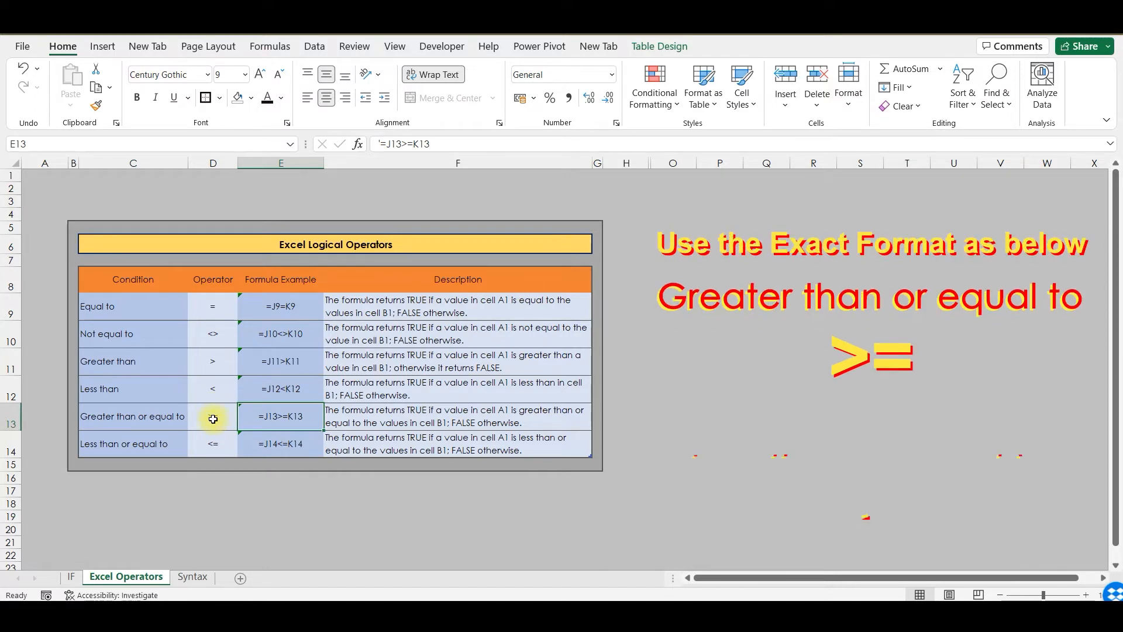
drag(193, 417, 201, 418)
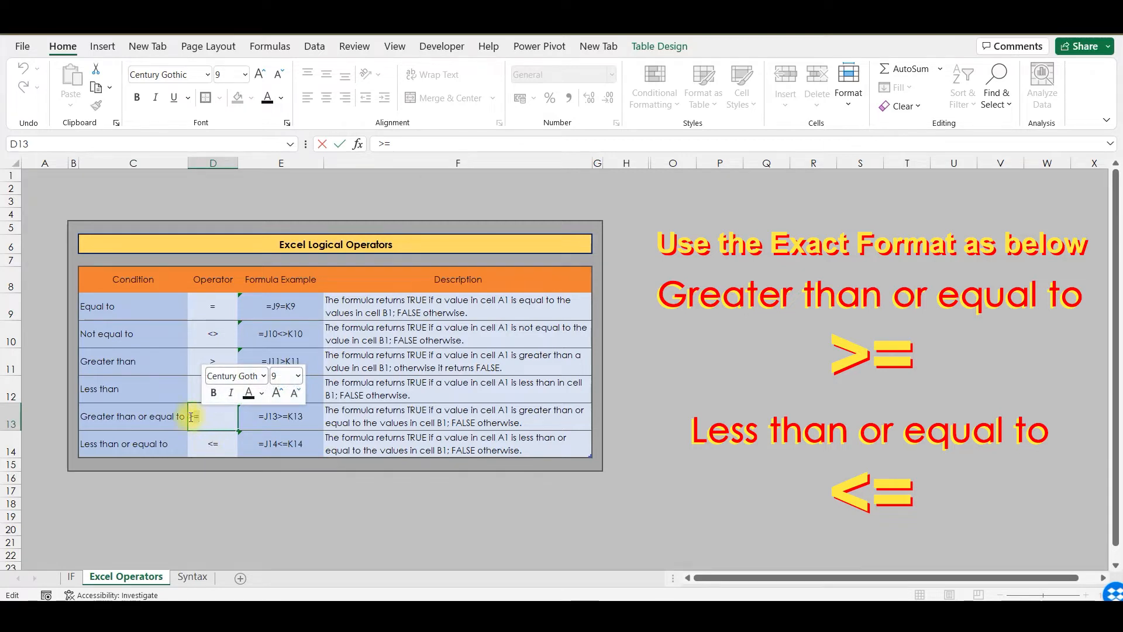
click(260, 440)
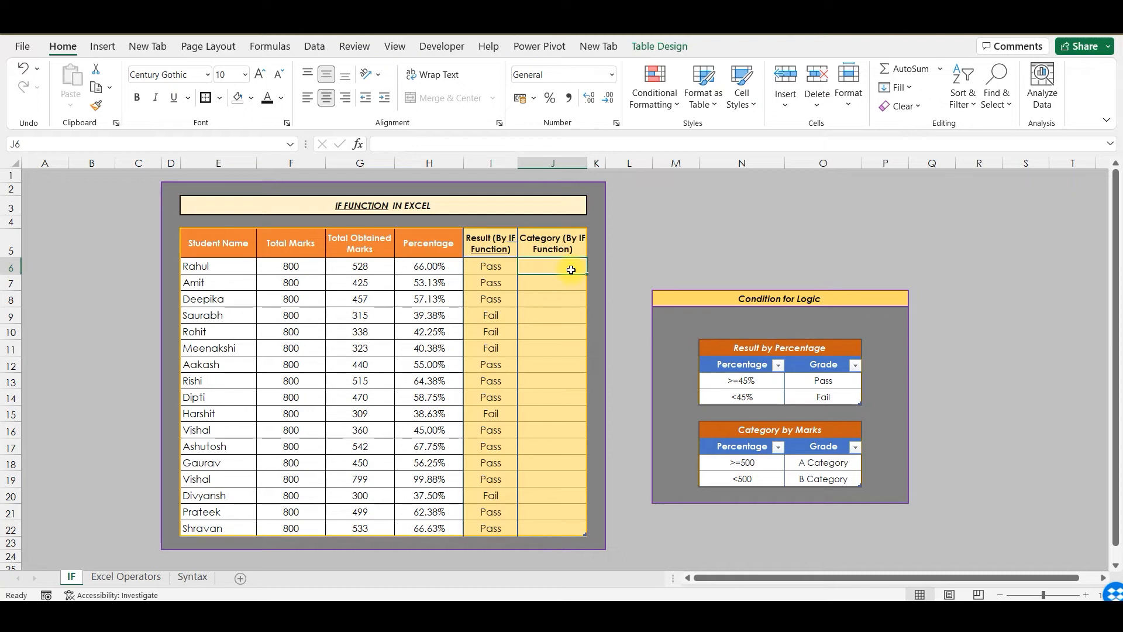
Fill the Category column from cell J6 with =IF([@[Total Obtained Marks]]>=500,"A Category","B Category")
click(741, 464)
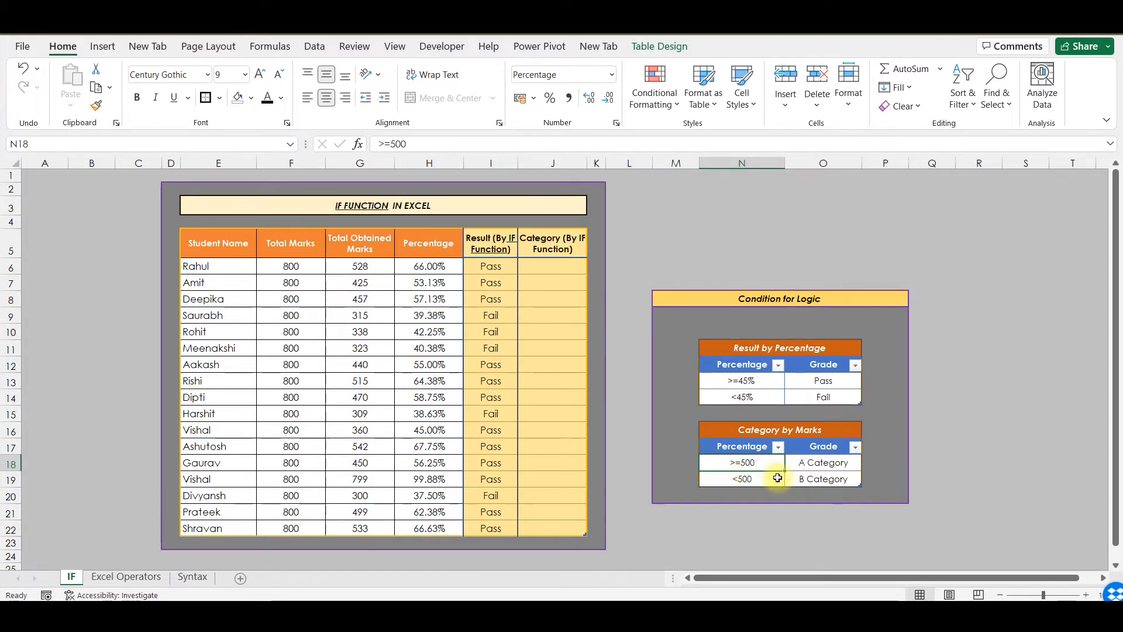
double_click(551, 268)
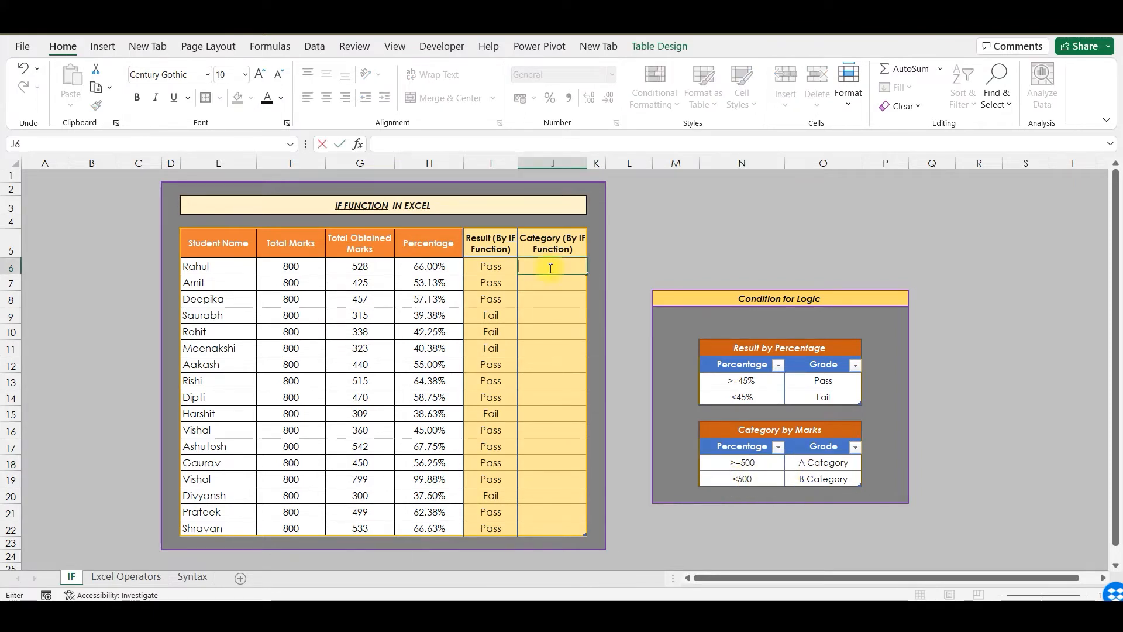
text(=IF()
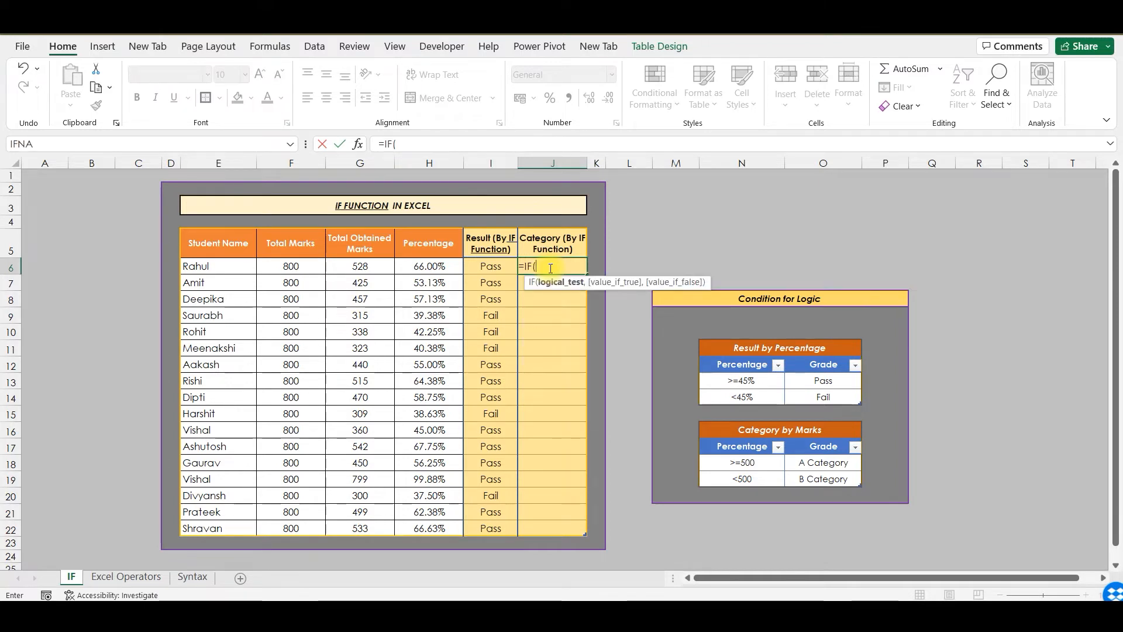
click(361, 267)
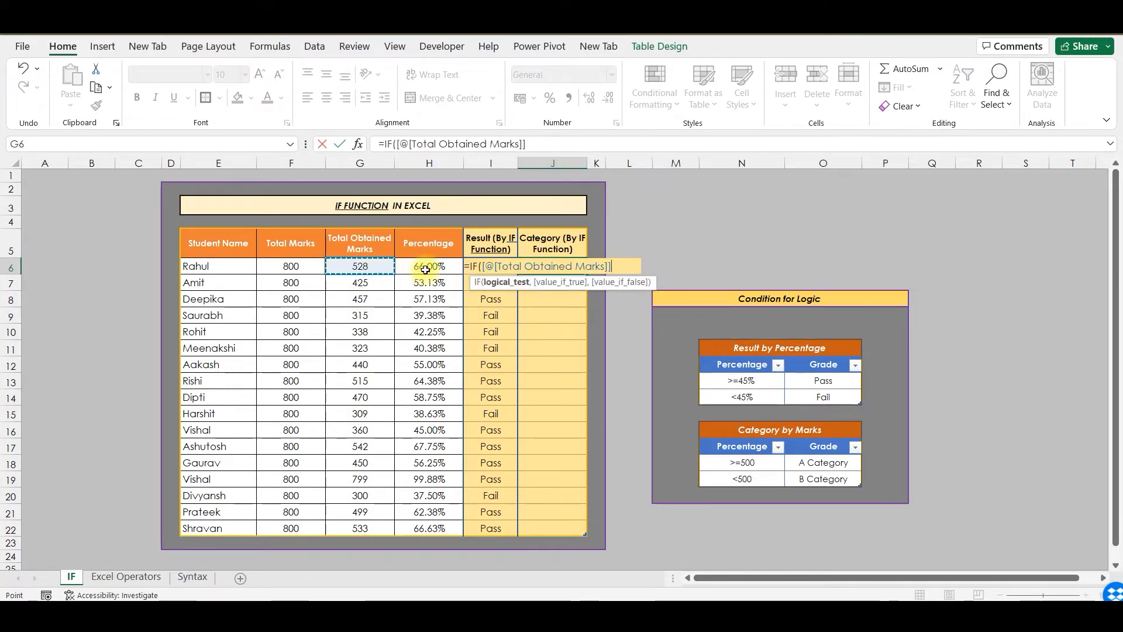
text(>)
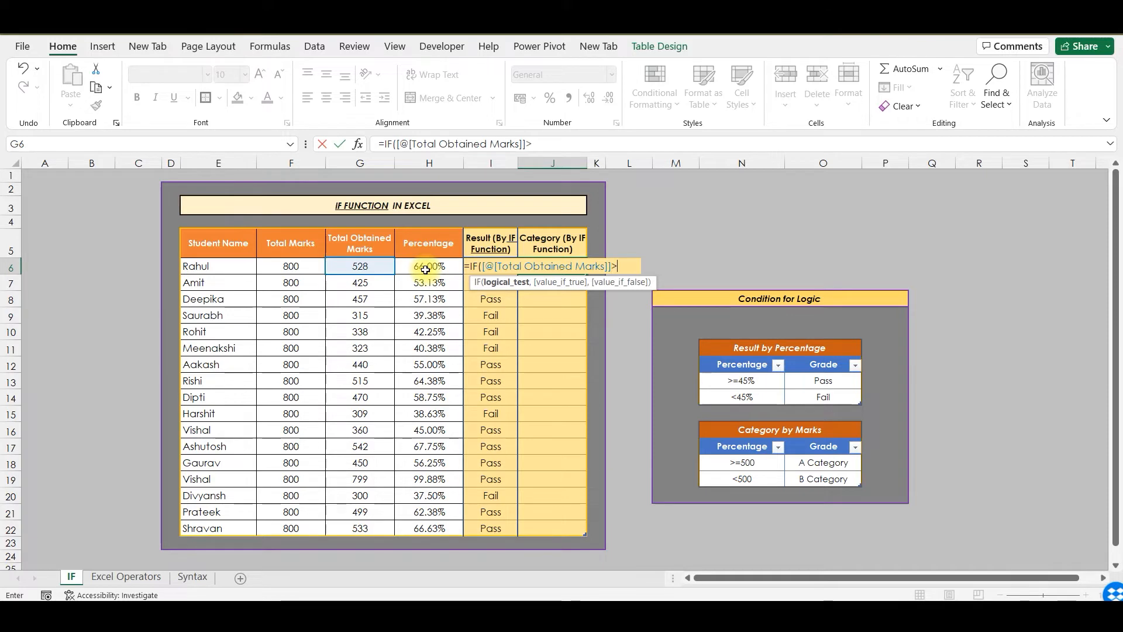
text(=500,"A Category",")
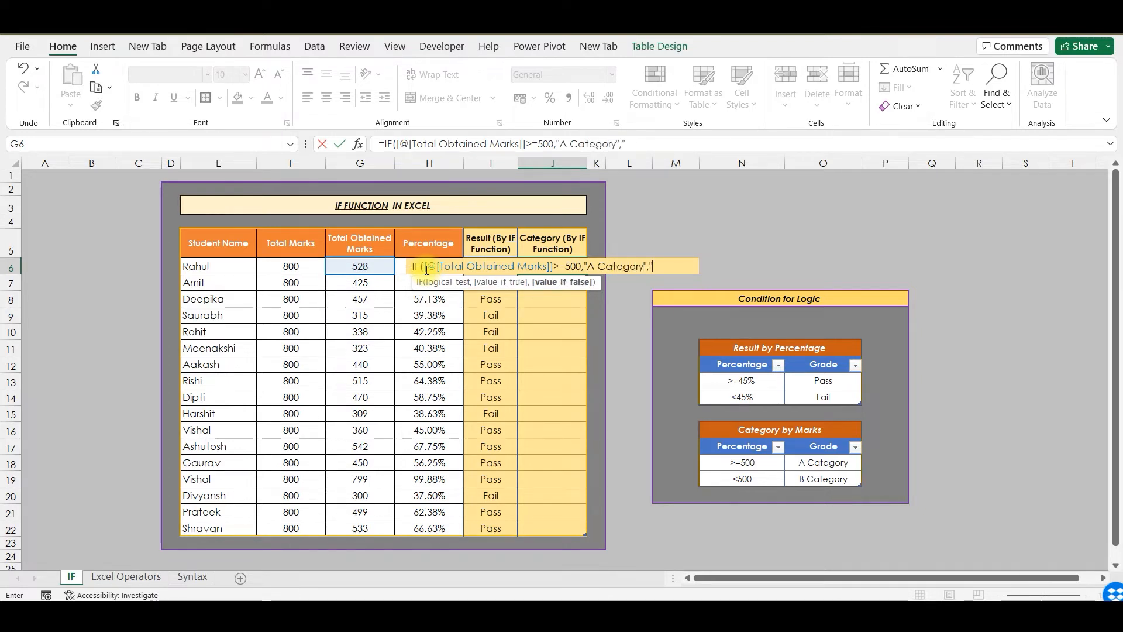
text(B Category)
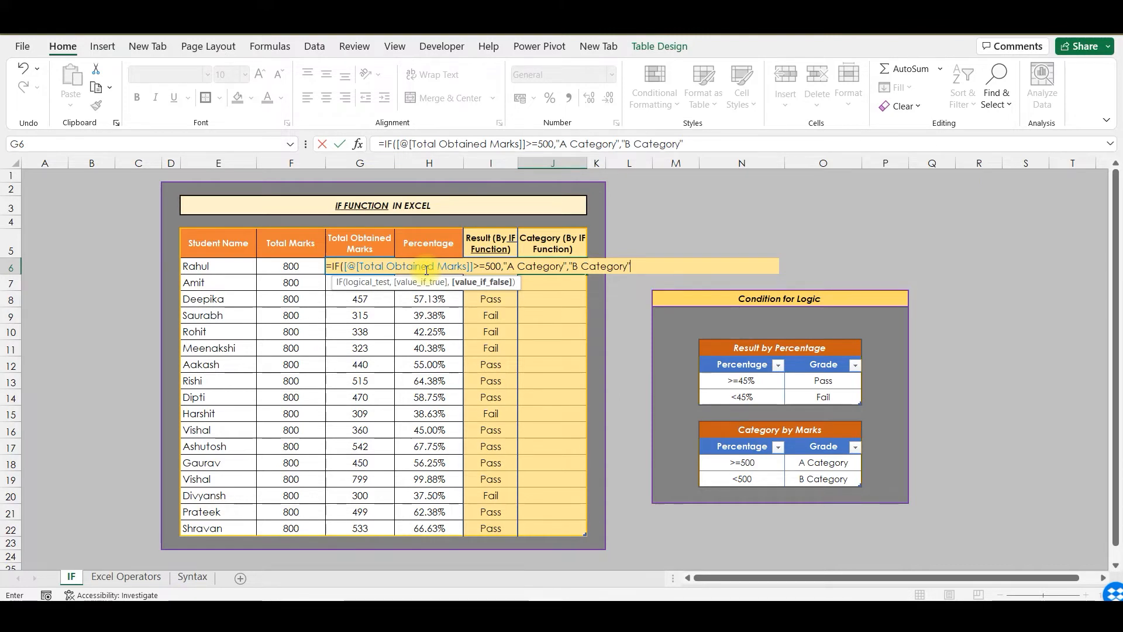
text())
key(Return)
Check the category assigned in each student row against the total obtained marks
drag(359, 266, 552, 266)
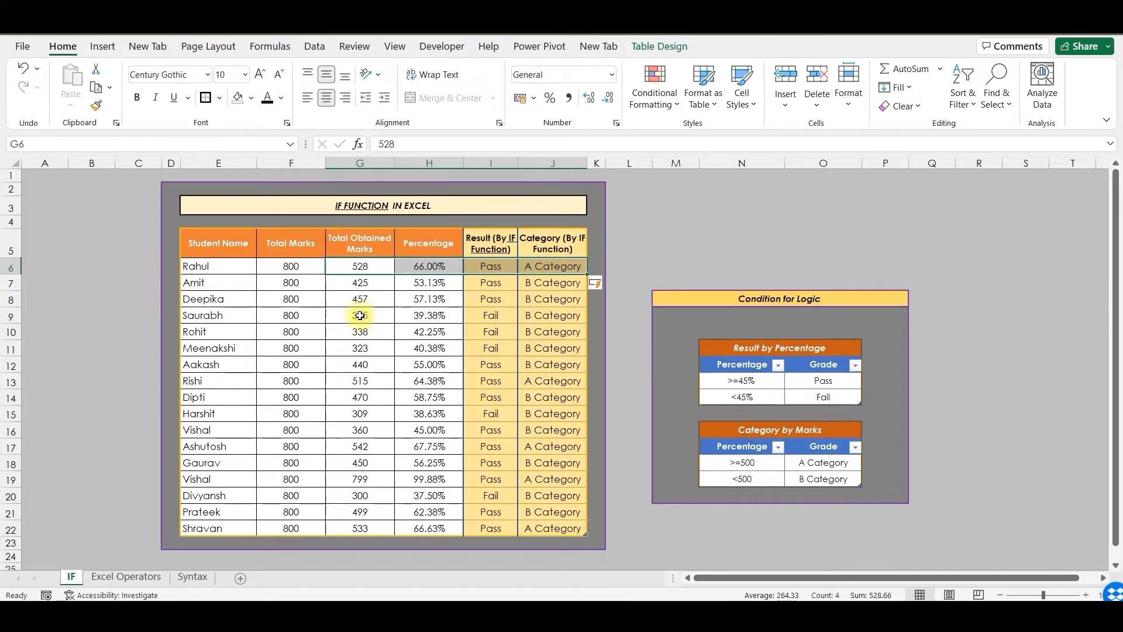
drag(358, 380, 553, 381)
drag(357, 446, 553, 446)
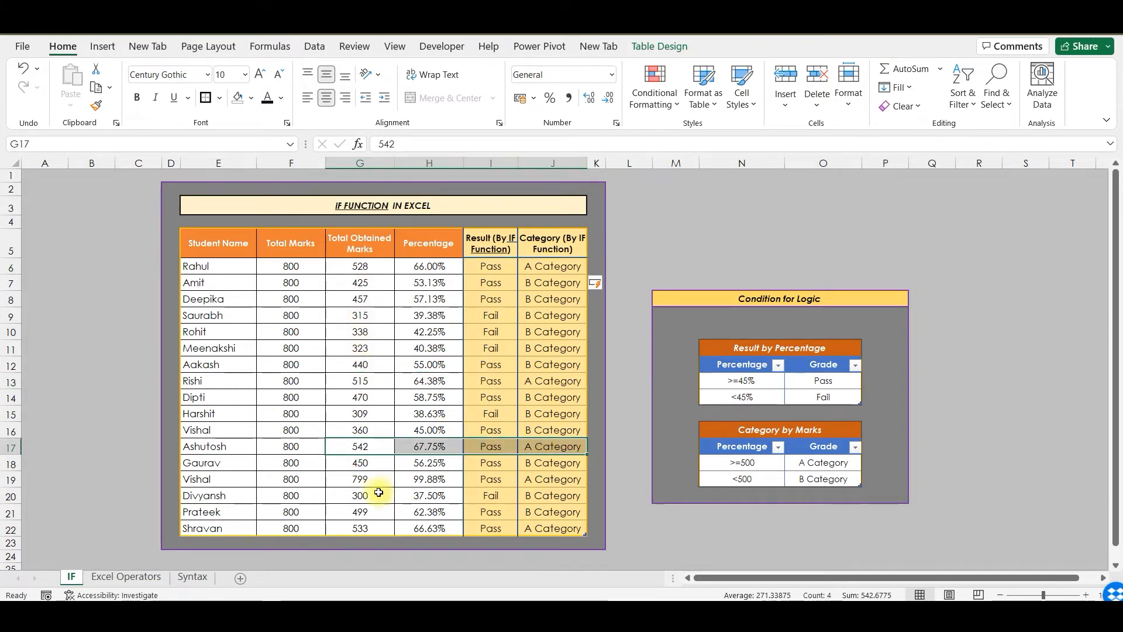
drag(361, 477, 550, 478)
drag(345, 528, 552, 528)
drag(361, 282, 532, 365)
drag(360, 414, 576, 434)
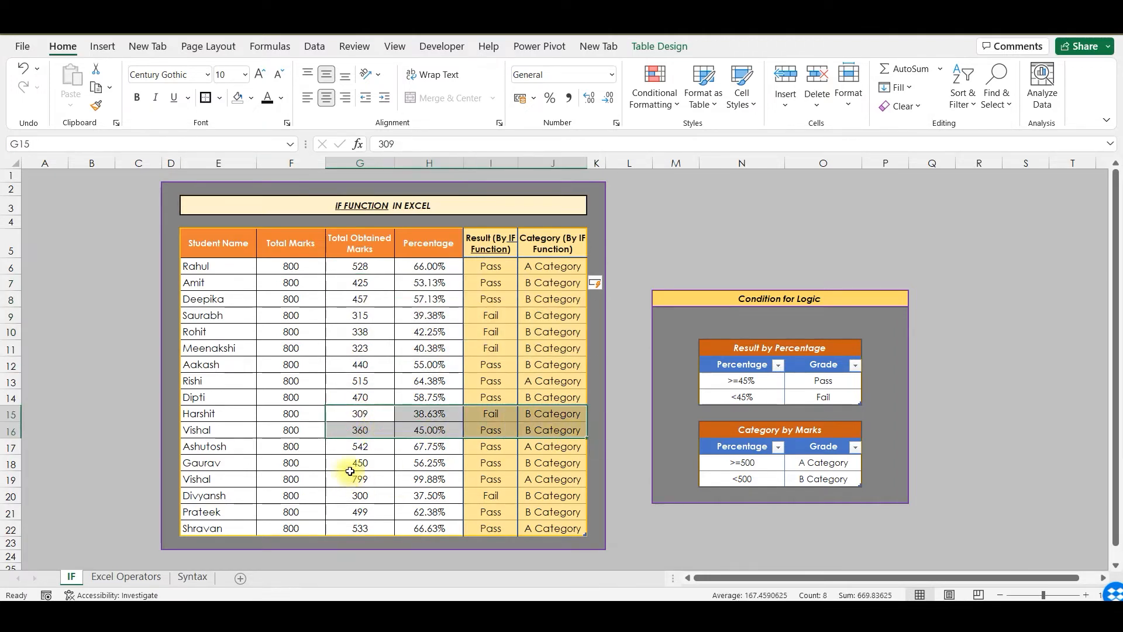
drag(361, 461, 580, 468)
drag(336, 496, 550, 512)
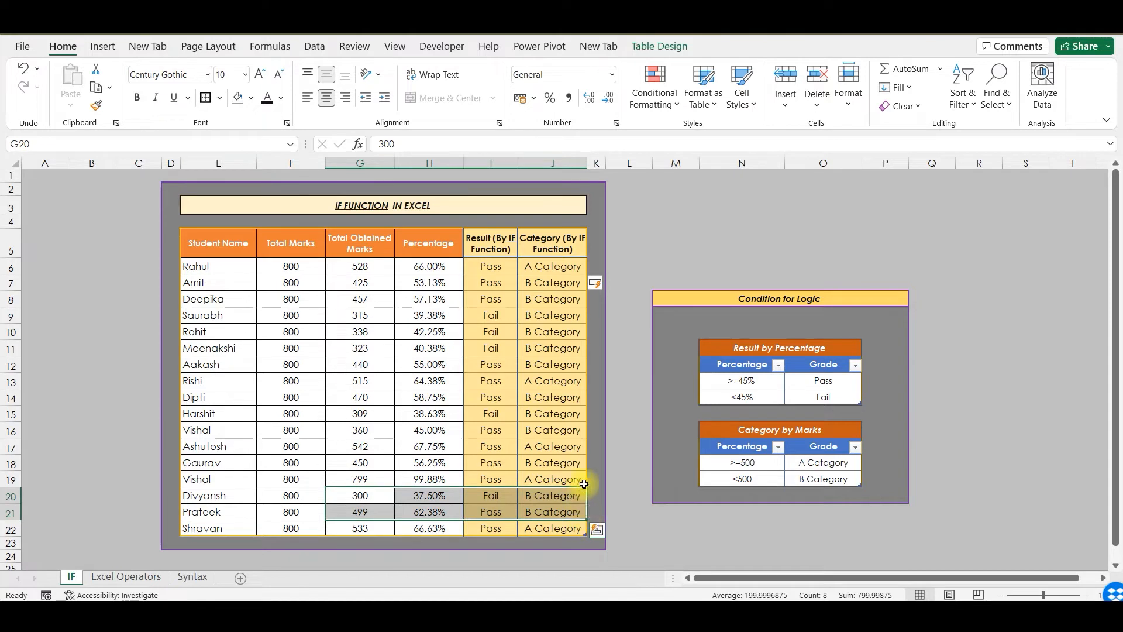
Remove the quotation marks around Pass in the Result formula in cell I6
click(505, 282)
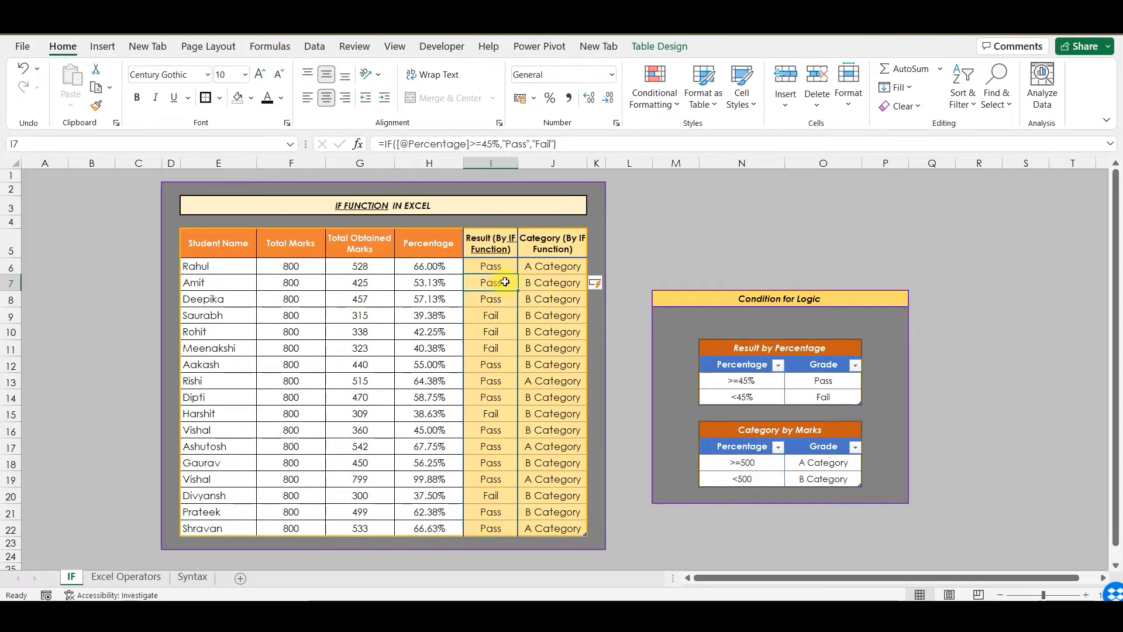
click(494, 265)
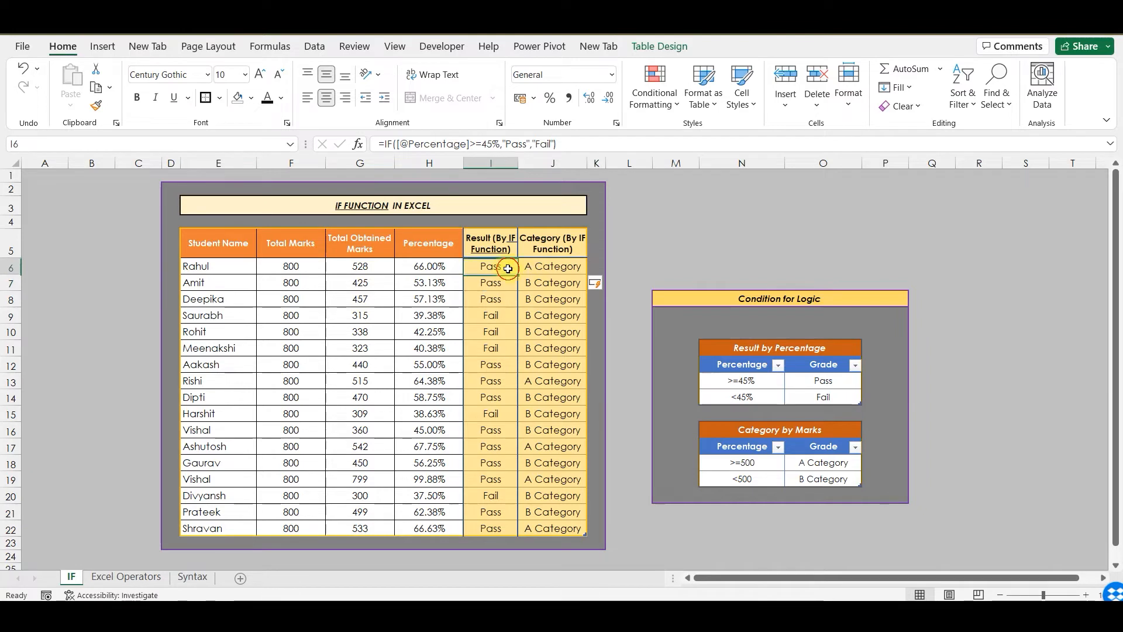
click(531, 143)
key(Delete)
key(Left)
key(Left)
key(Left)
key(Left)
key(BackSpace)
key(Return)
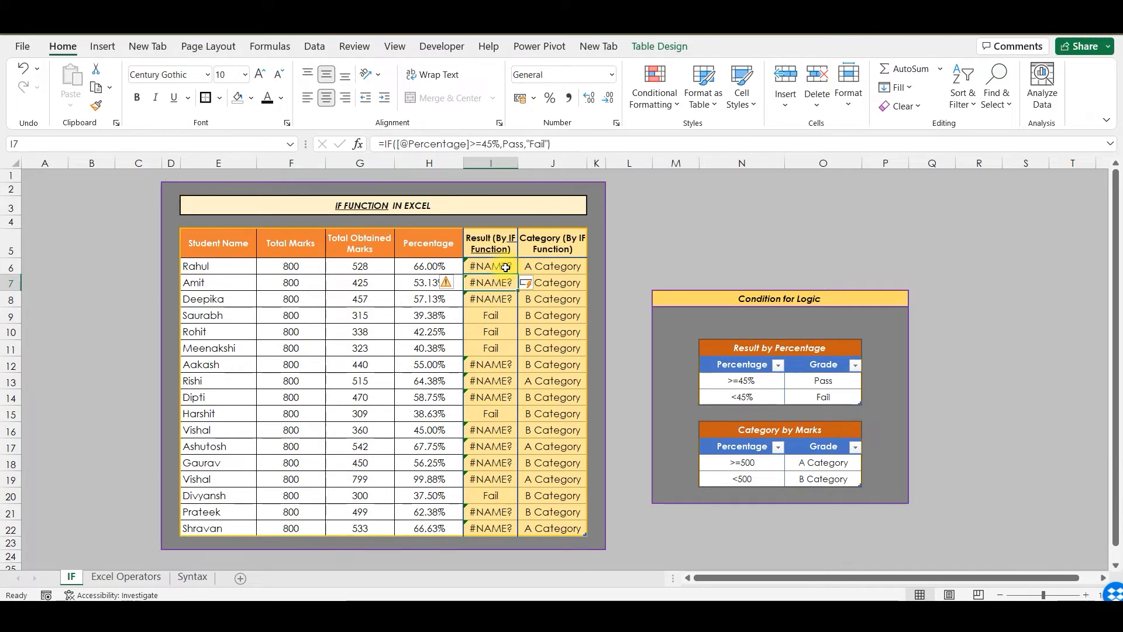
drag(502, 143, 556, 138)
key(BackSpace)
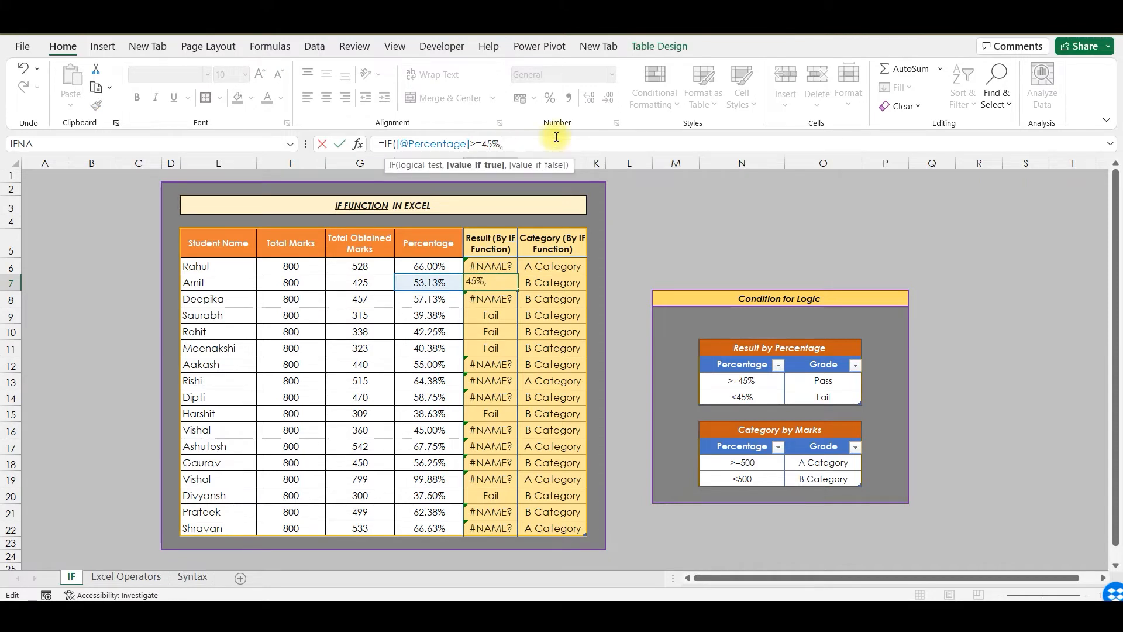
text(True,)
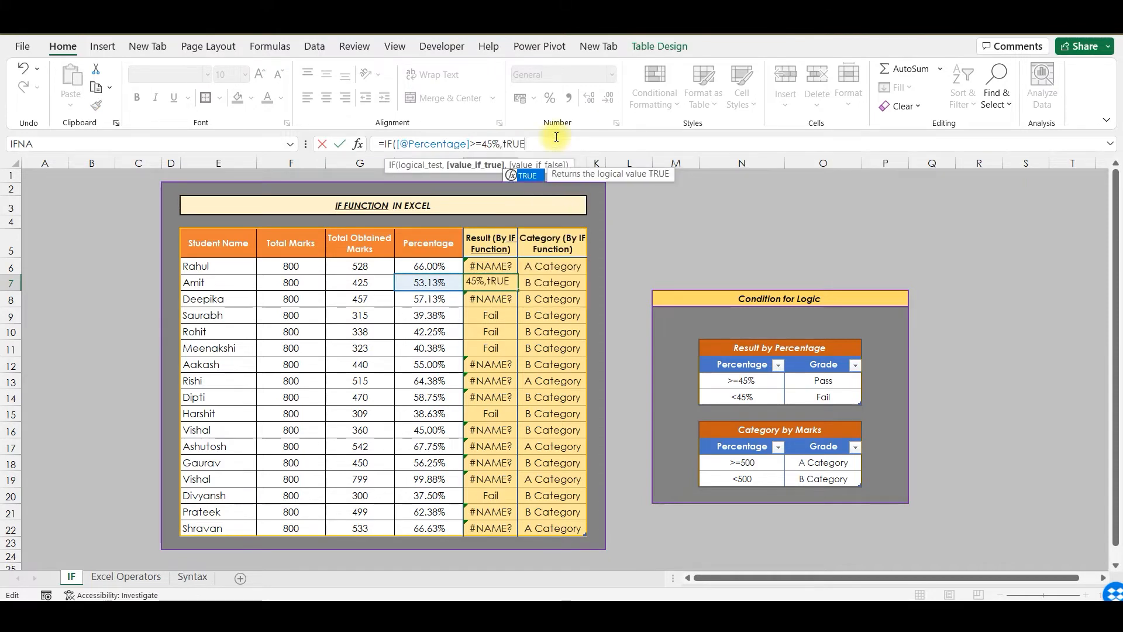
text(False)
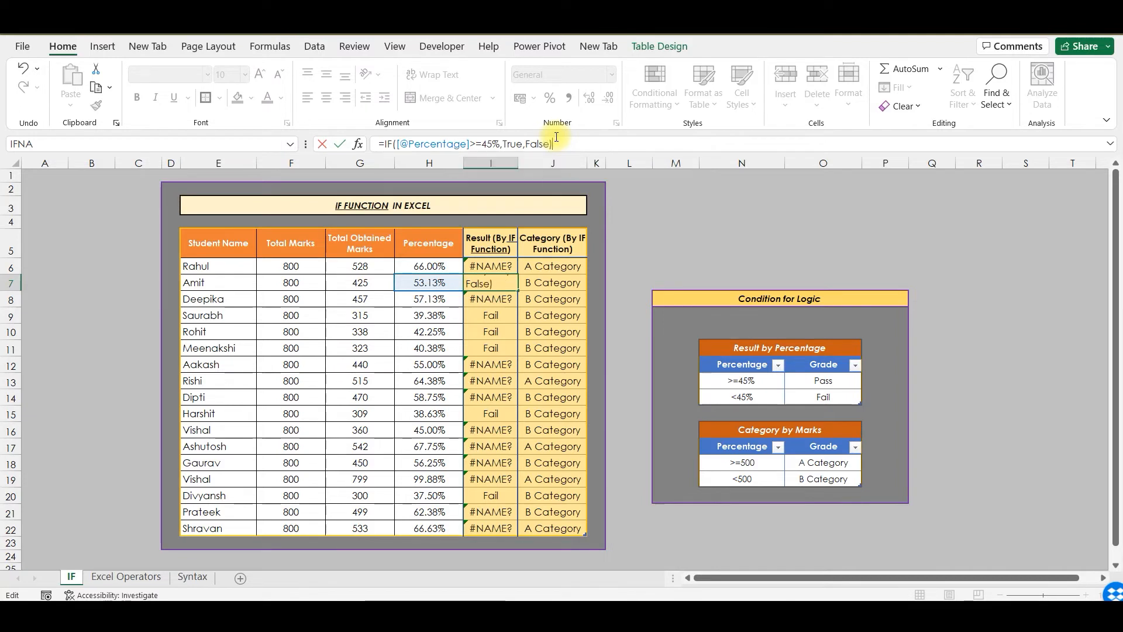
key(Return)
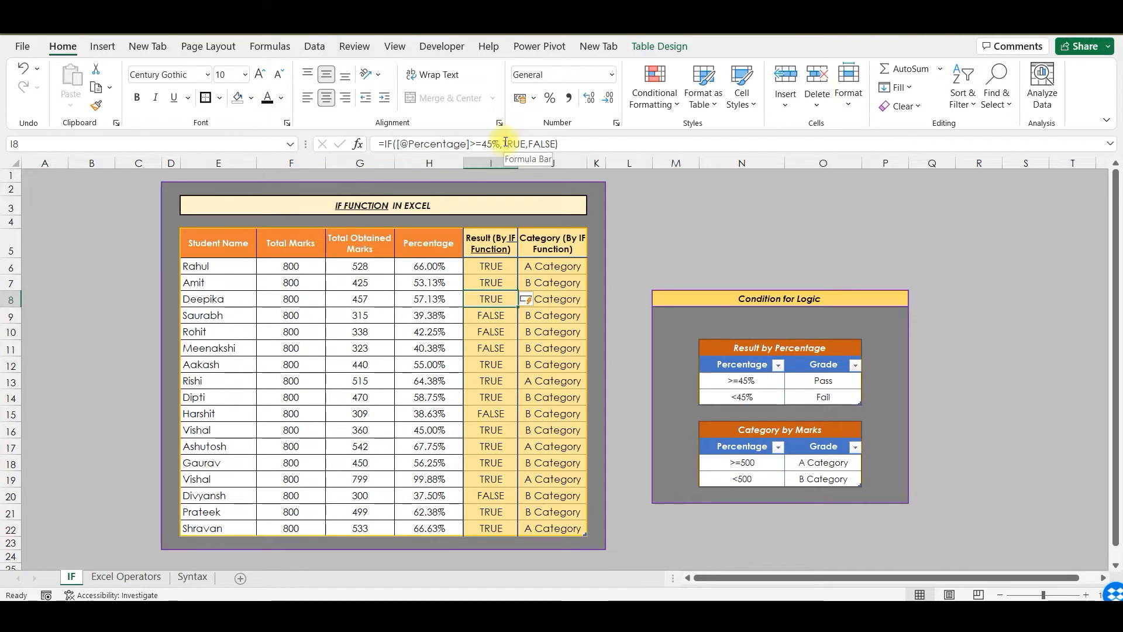
Undo the Result formula edits back to the version with "Pass" and "Fail" in quotation marks
drag(505, 142, 553, 144)
key(Escape)
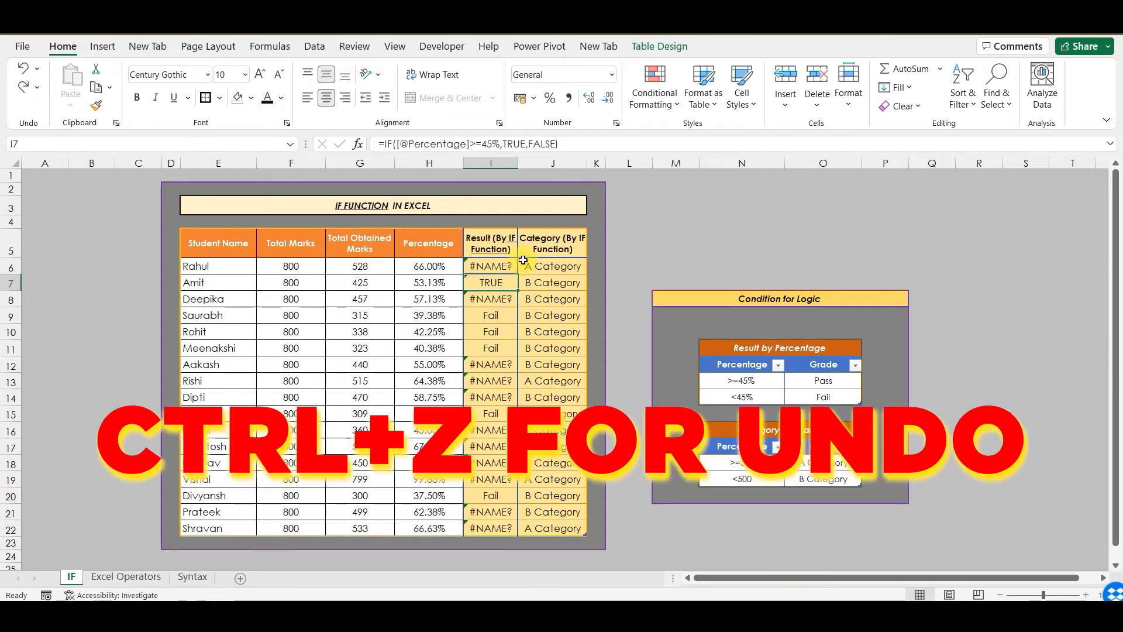
key(ctrl+z)
key(ctrl+z)
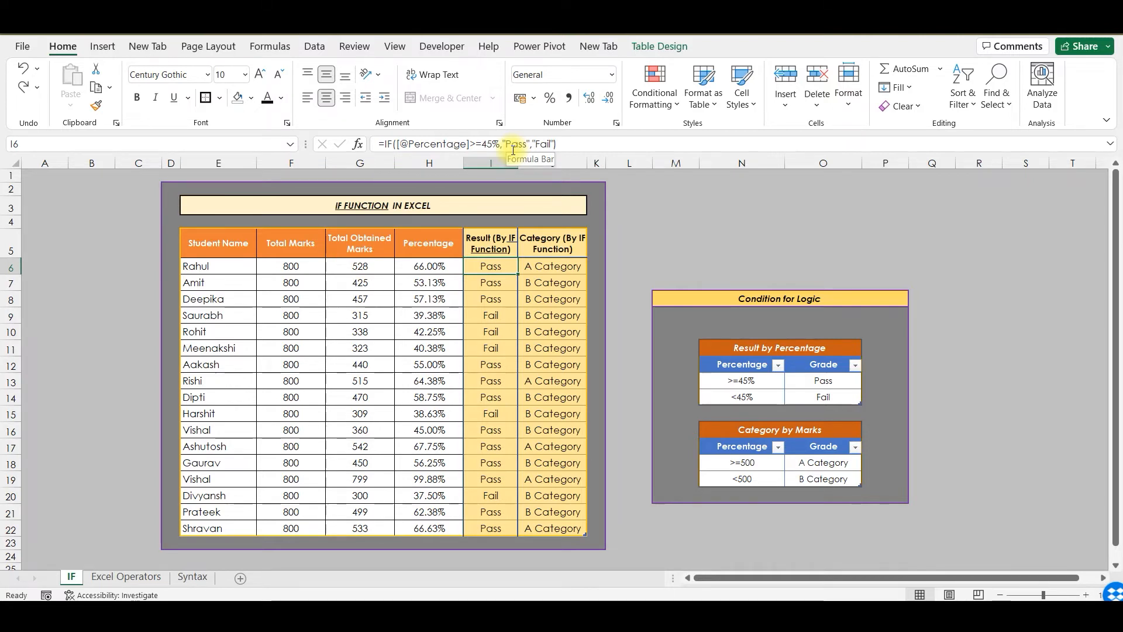
Enter 45% in cell O5 as a separate input cell for the pass threshold
click(492, 146)
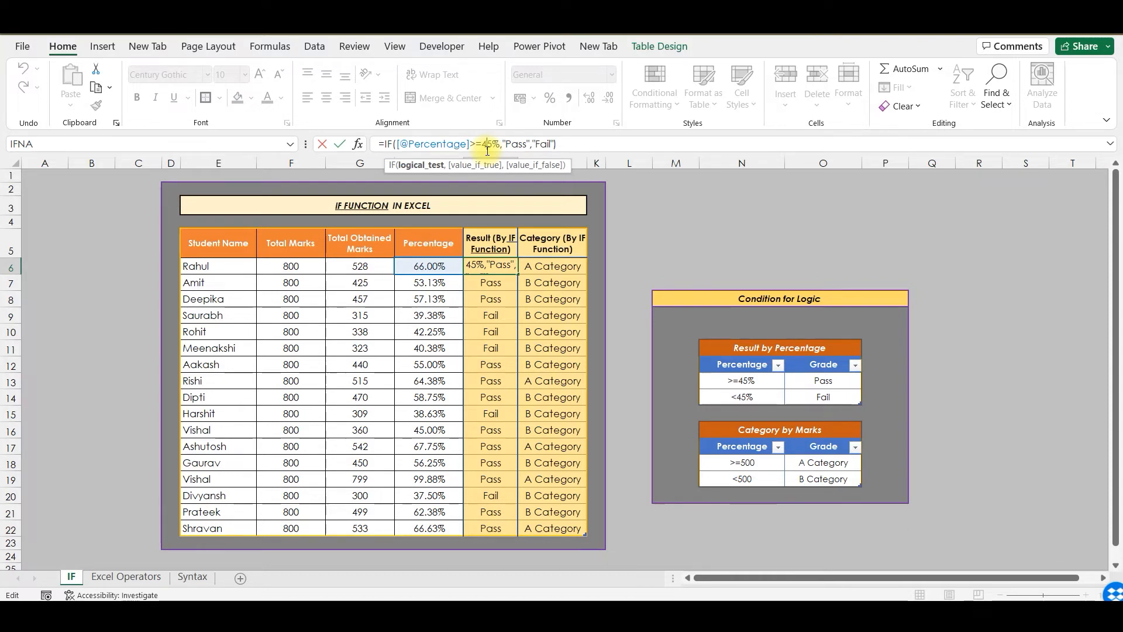
double_click(485, 144)
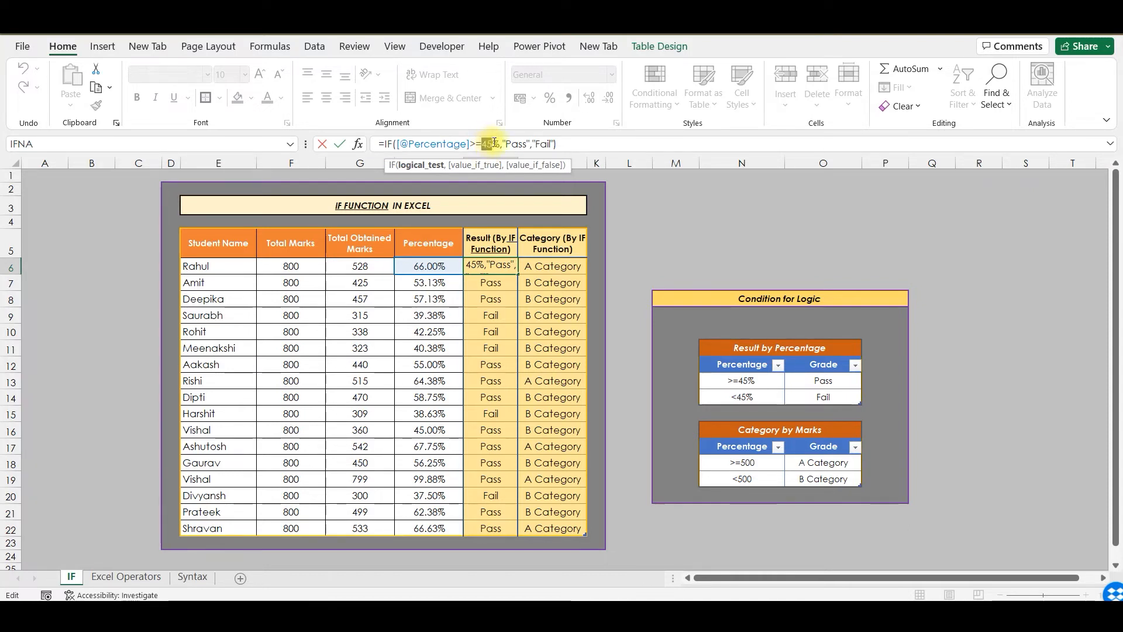
key(Return)
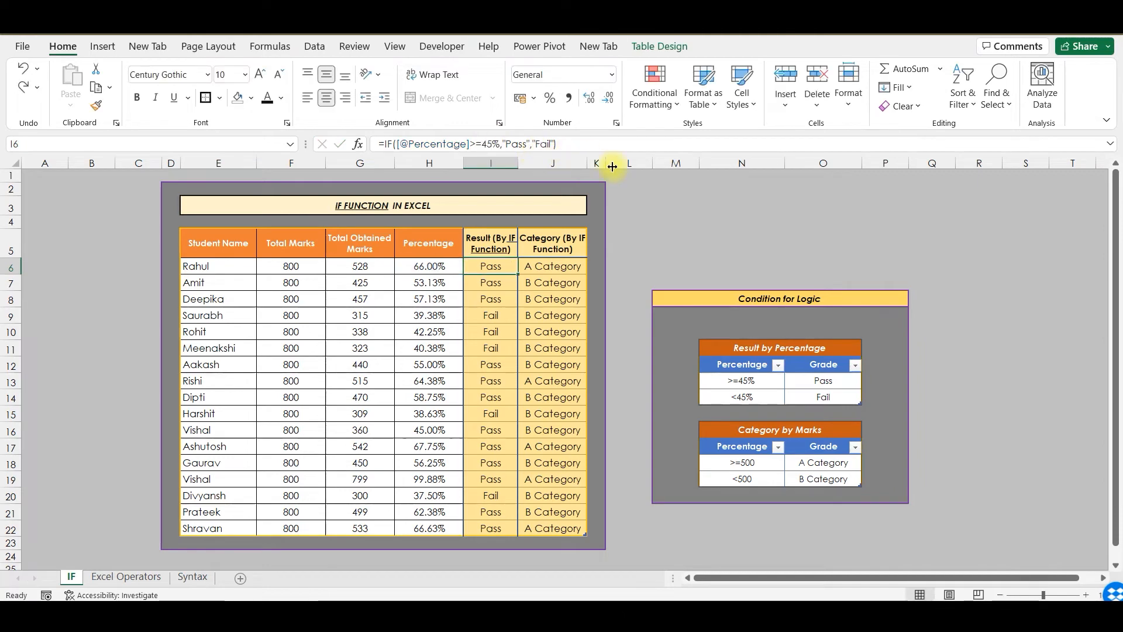
click(795, 234)
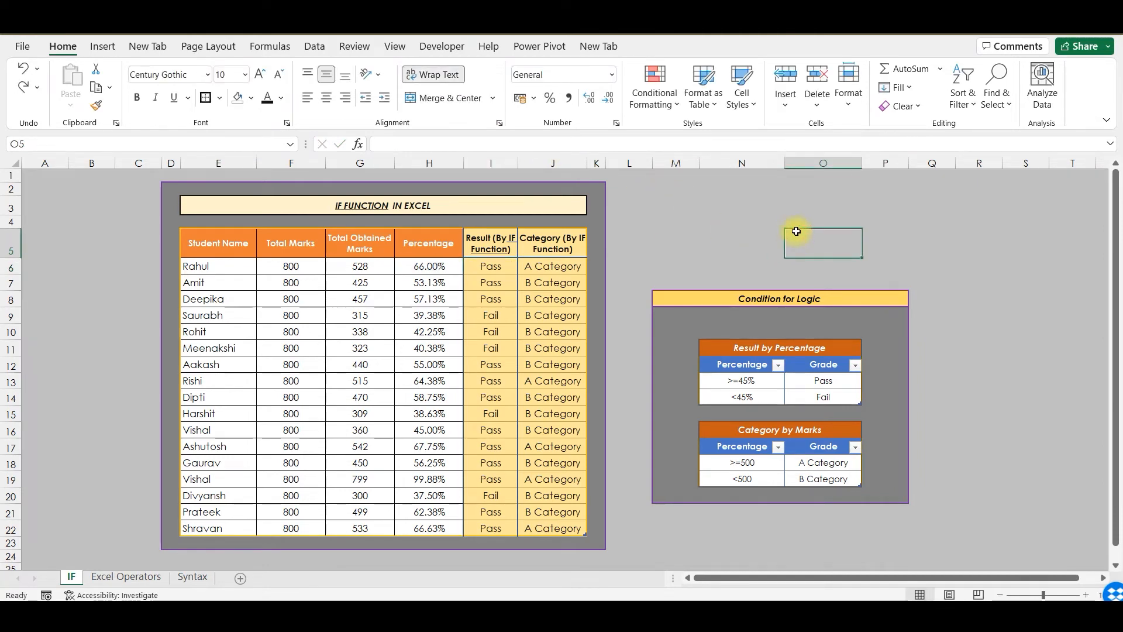
text(45)
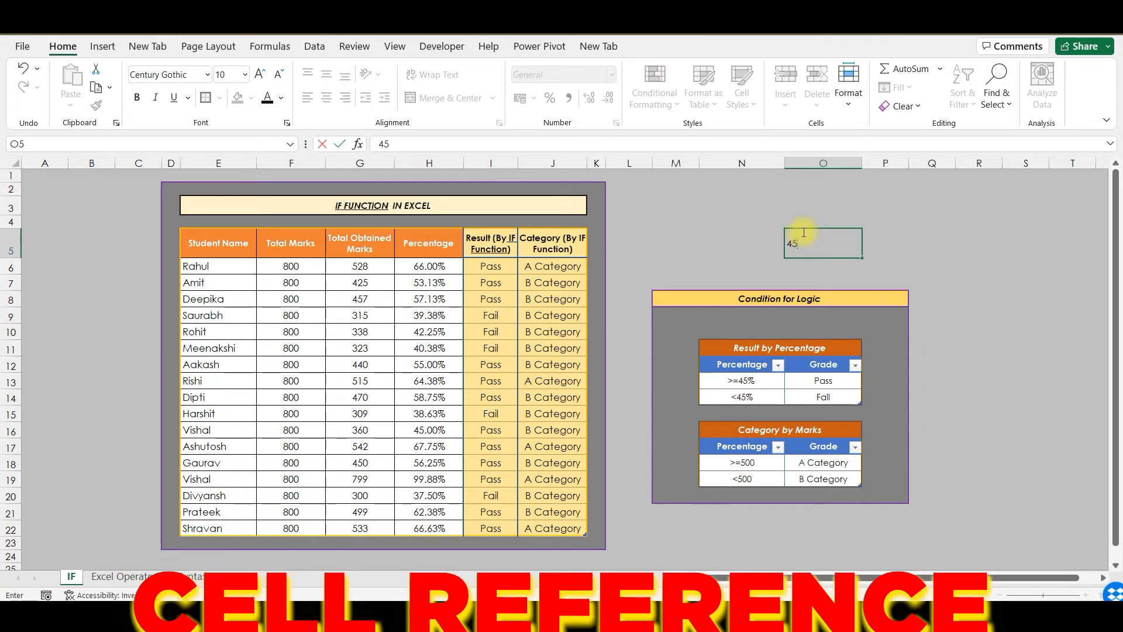
click(854, 241)
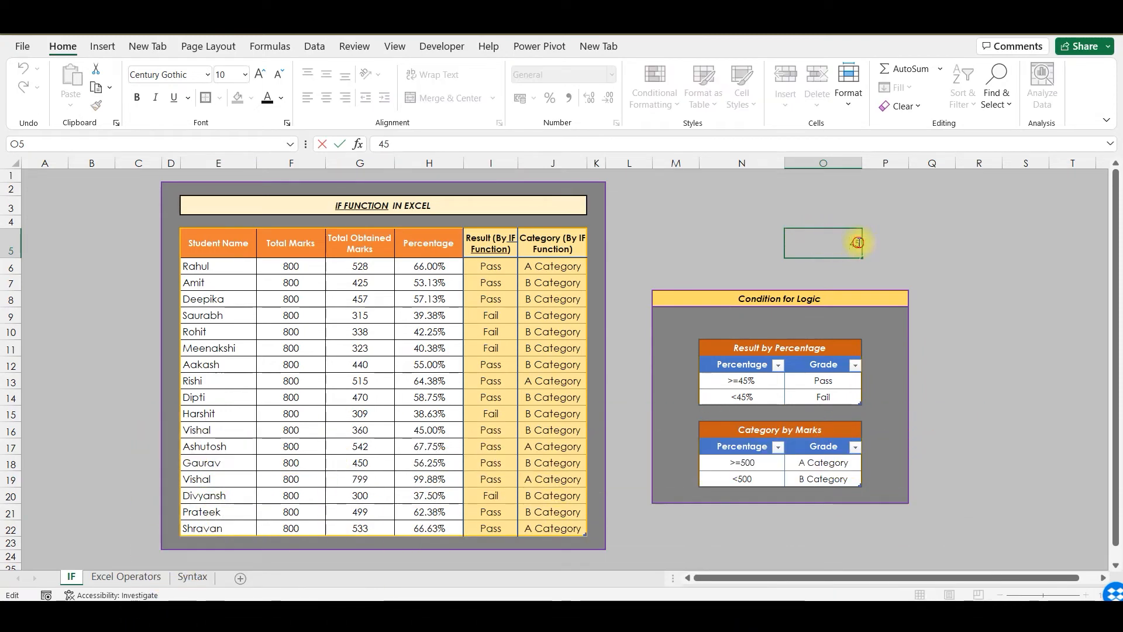
text(%)
key(Return)
Enter Pass in cell O6 and Fail in cell O7
click(501, 270)
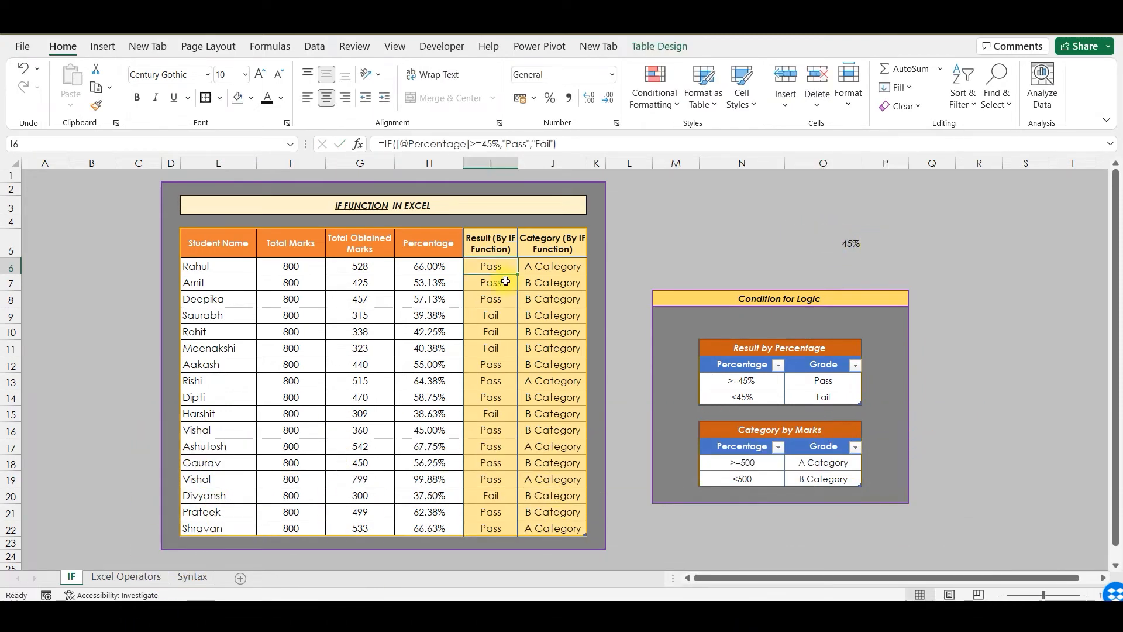
click(854, 263)
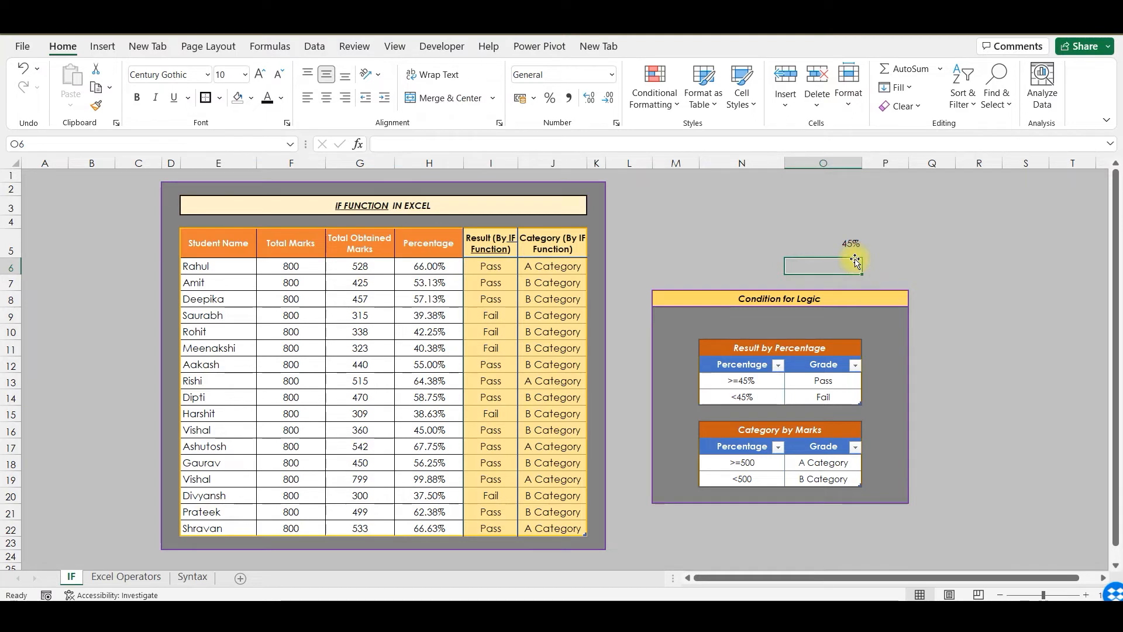
text(Pass)
key(Return)
text(Fail)
Replace the typed 45% in the Result formula in cell I6 with the absolute reference $O$5
double_click(506, 267)
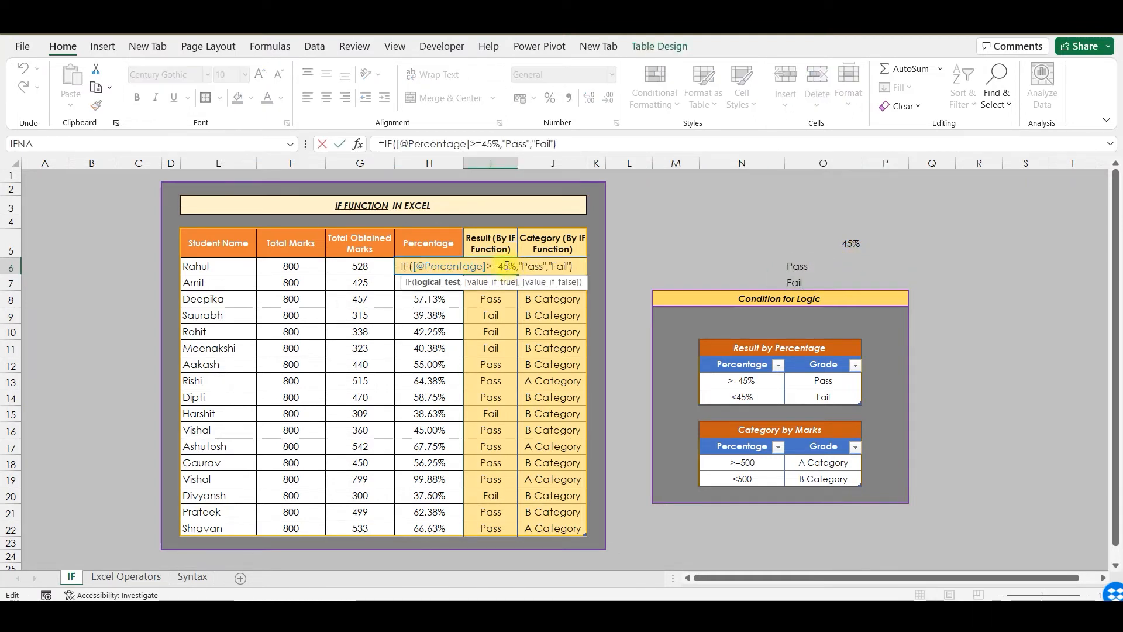
drag(500, 267, 515, 267)
key(BackSpace)
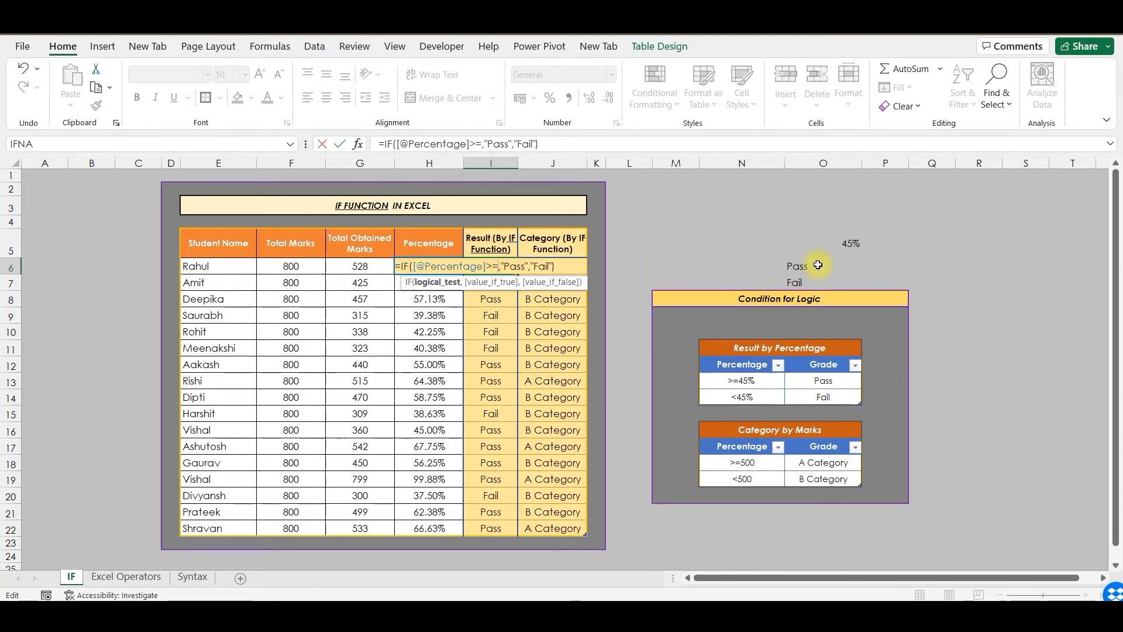
click(843, 244)
key(F4)
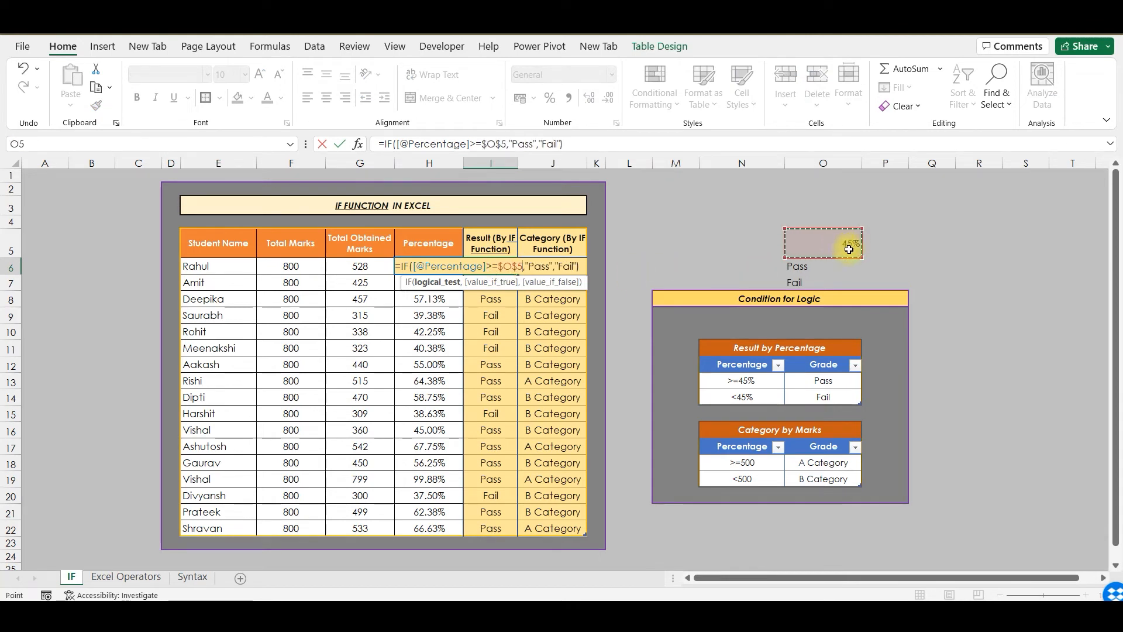
Replace "Pass" and "Fail" in the Result formula in cell I6 with the absolute references $O$6 and $O$7
drag(527, 265, 577, 267)
key(BackSpace)
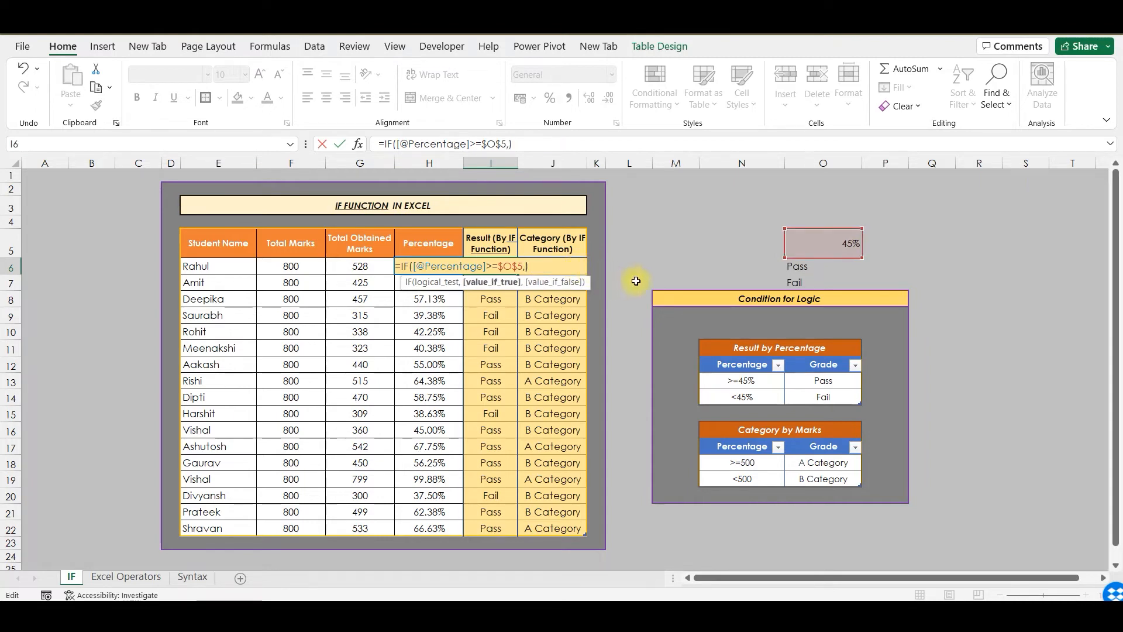
click(799, 267)
key(F4)
text(,)
click(802, 282)
key(F4)
key(Return)
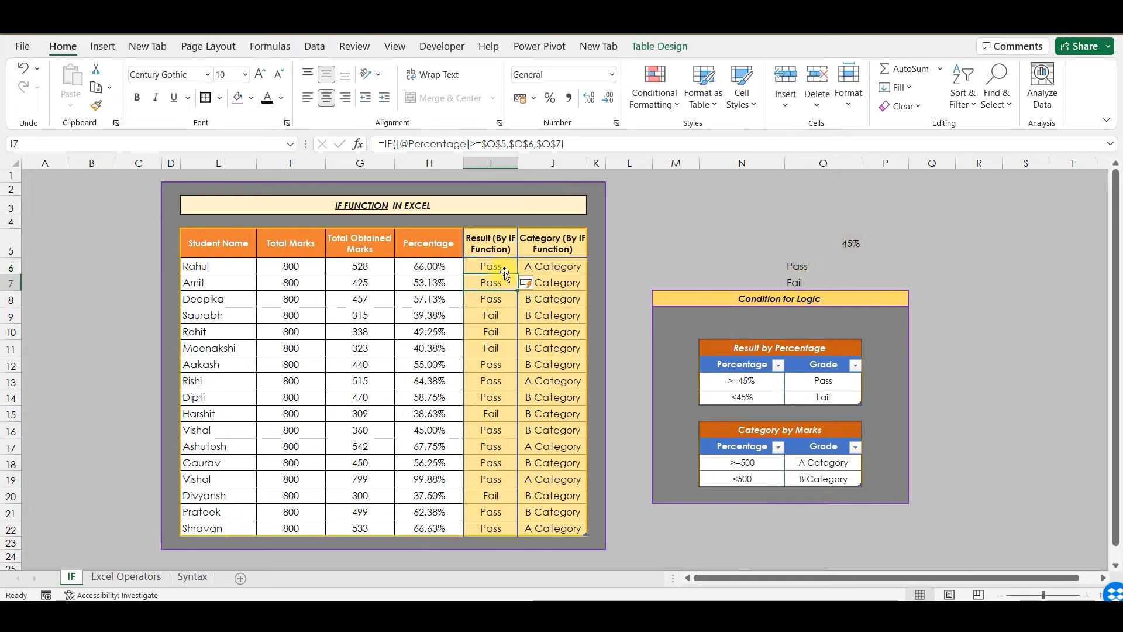
Set the pass threshold in cell O5 to 50%
click(473, 266)
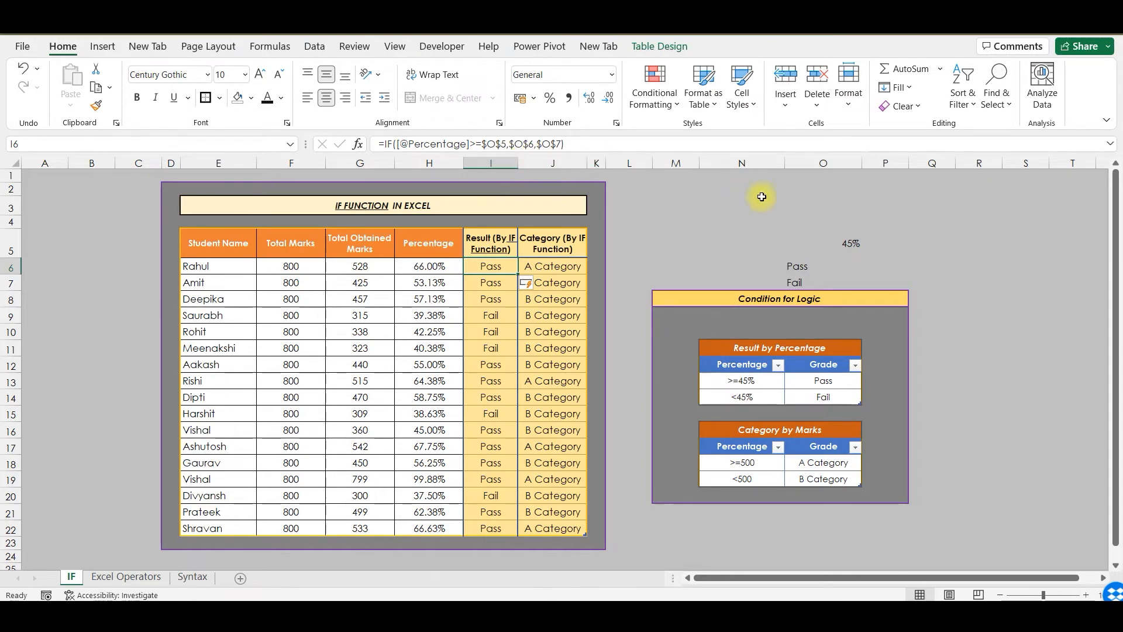
click(796, 264)
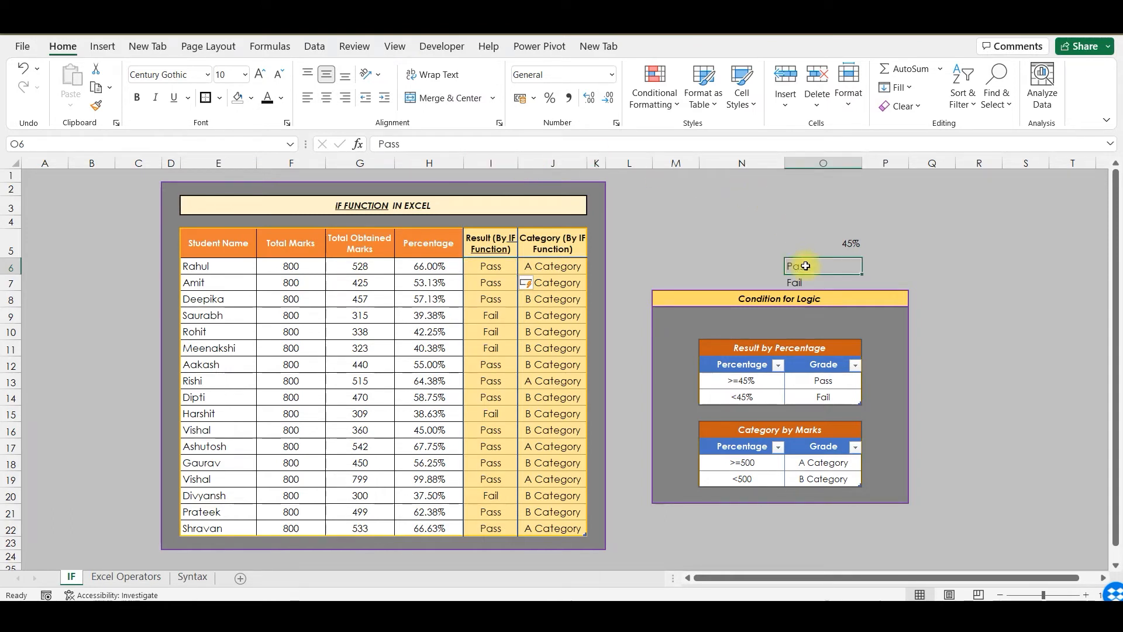
click(858, 240)
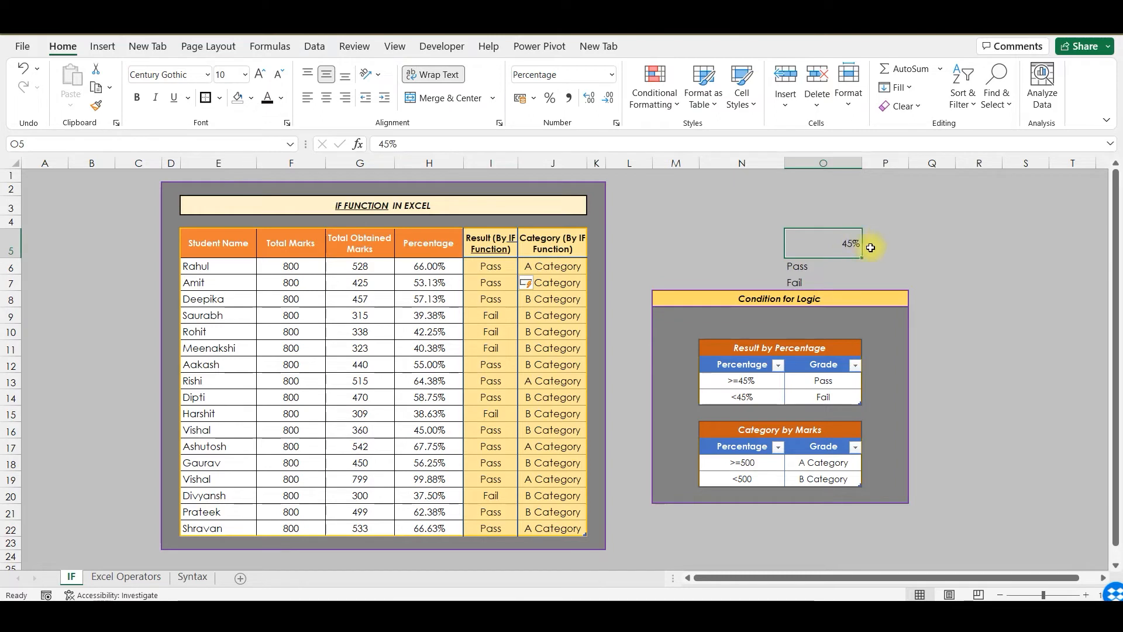
text(50)
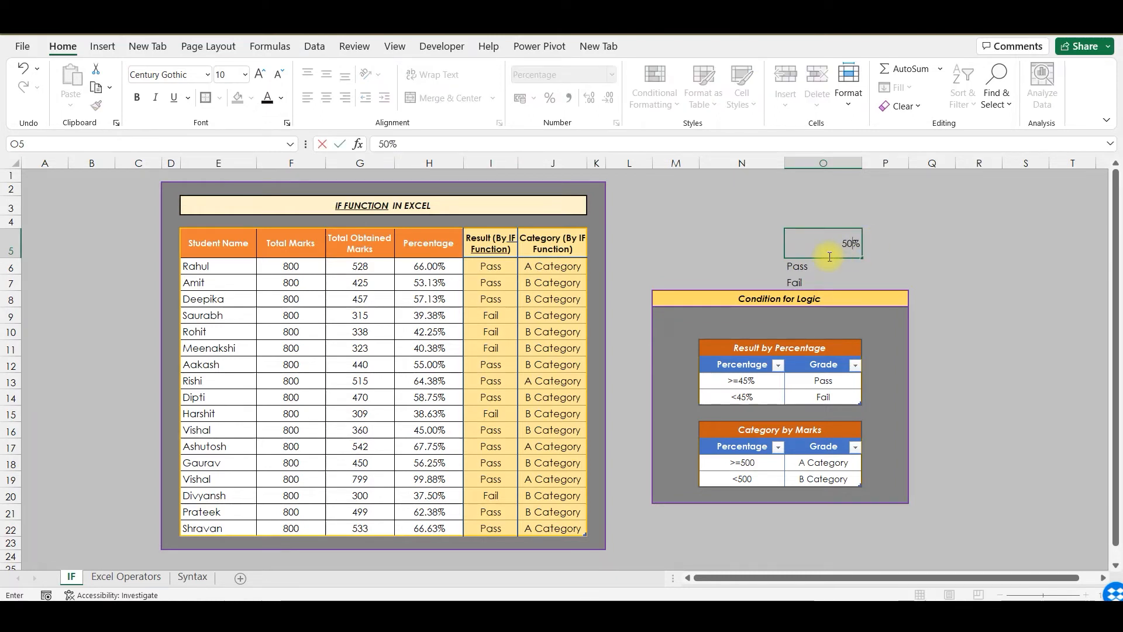
key(Return)
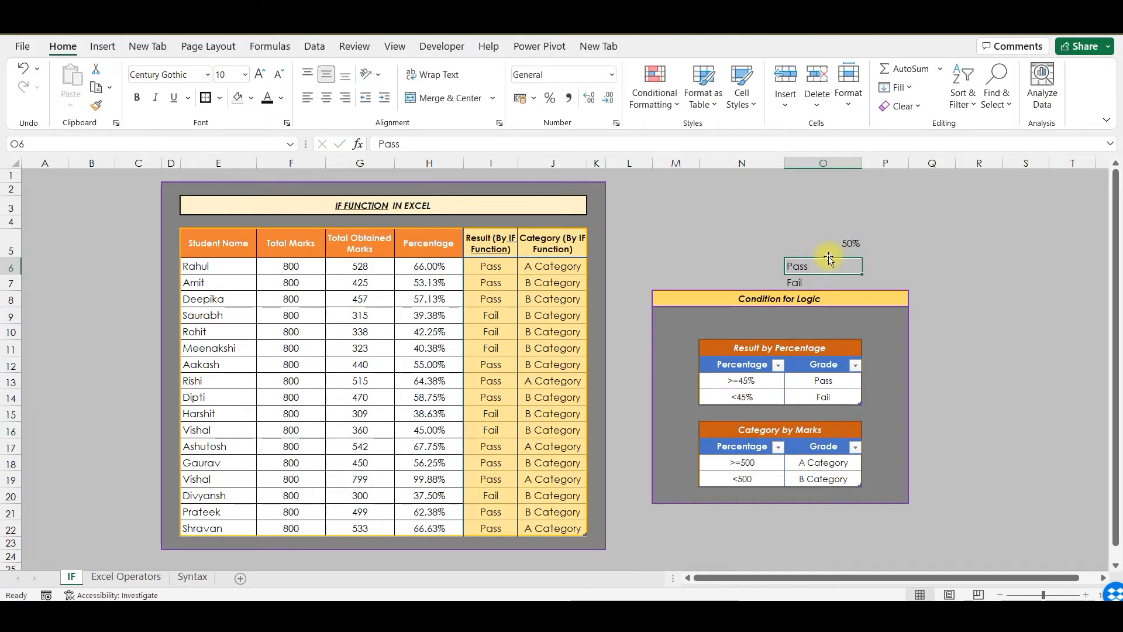
Set the pass threshold in cell O5 to 60%
click(849, 243)
text(60)
key(Return)
click(838, 241)
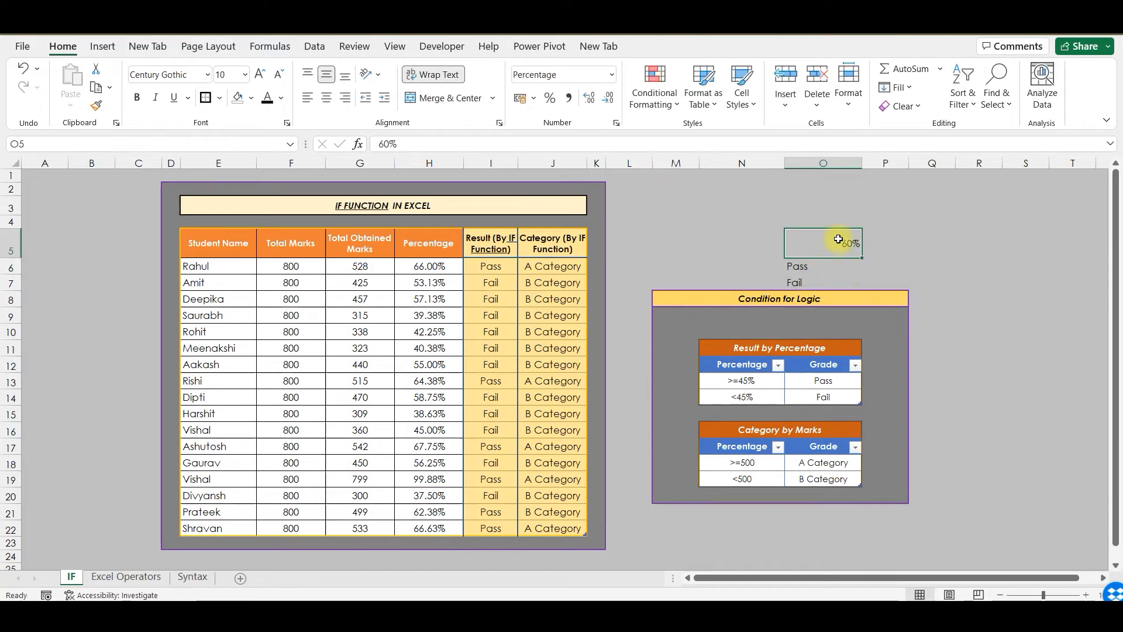
Review the Result column against the threshold and the Pass and Fail cells it references
drag(471, 265, 496, 504)
drag(799, 266, 806, 281)
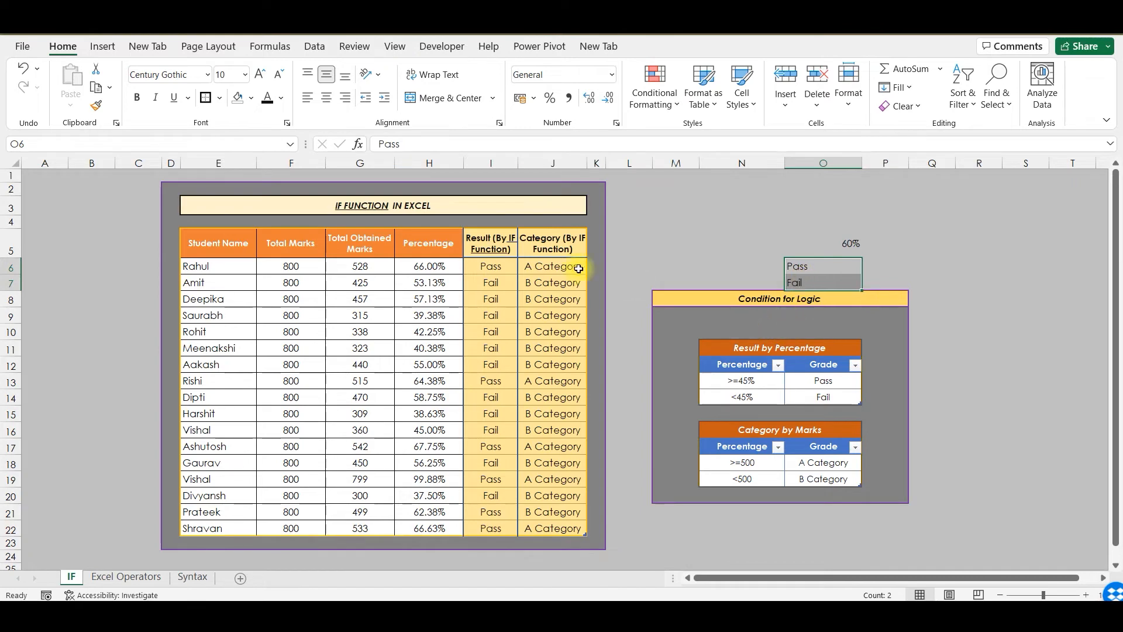
click(664, 248)
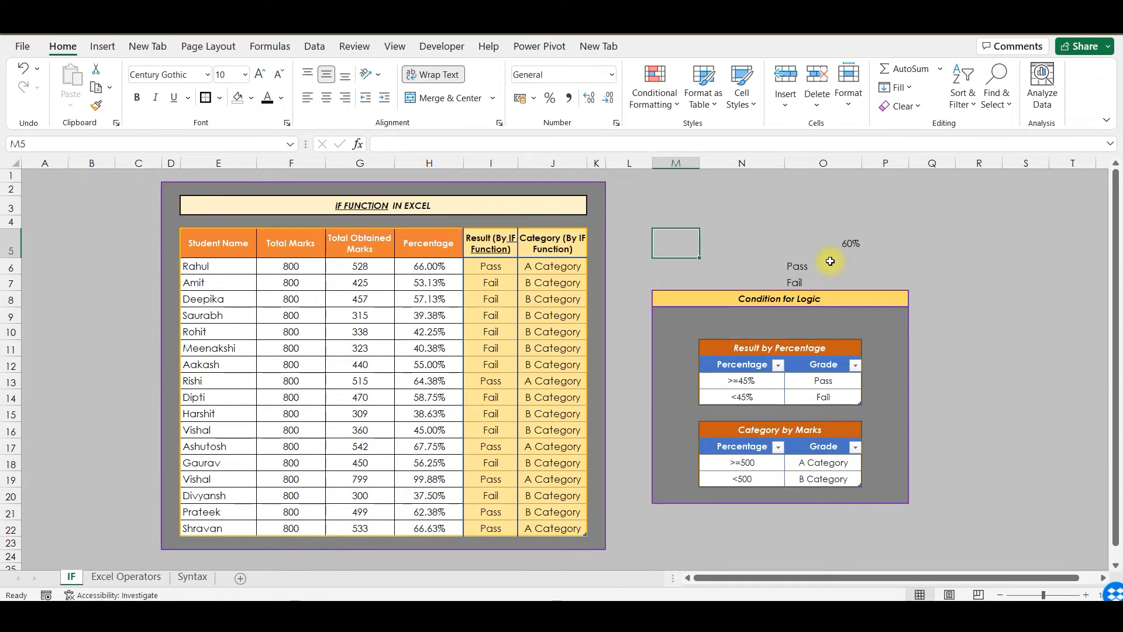
click(851, 245)
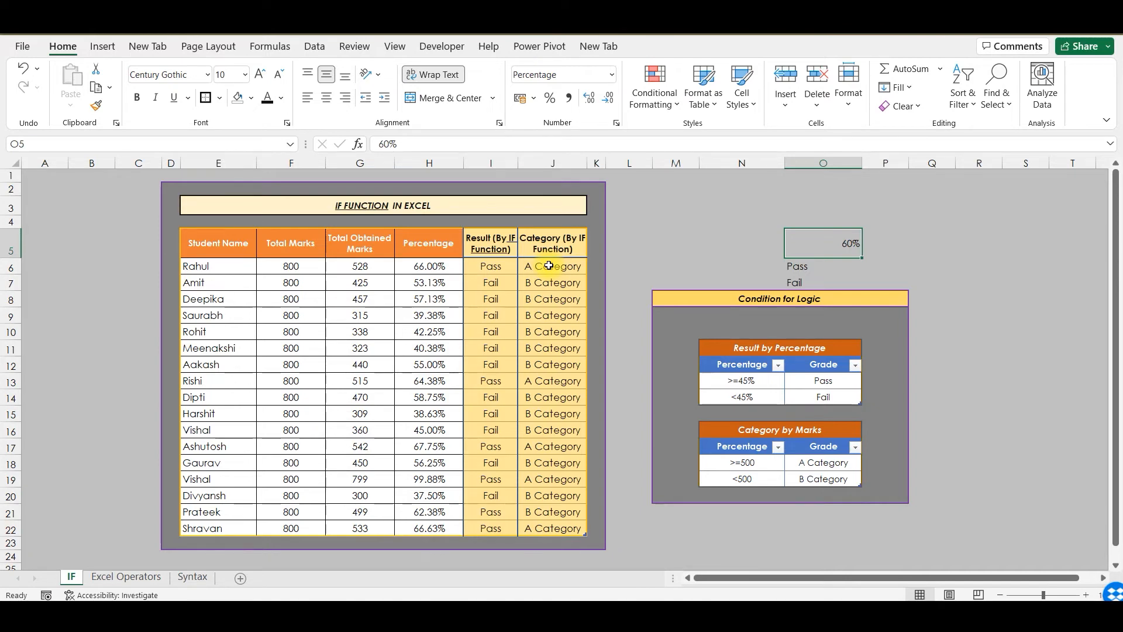
Change the Category by Marks conditions to >500 for A Category and 400-499 for B Category
click(760, 464)
text(500)
key(BackSpace)
key(BackSpace)
key(BackSpace)
text(>500)
key(Delete)
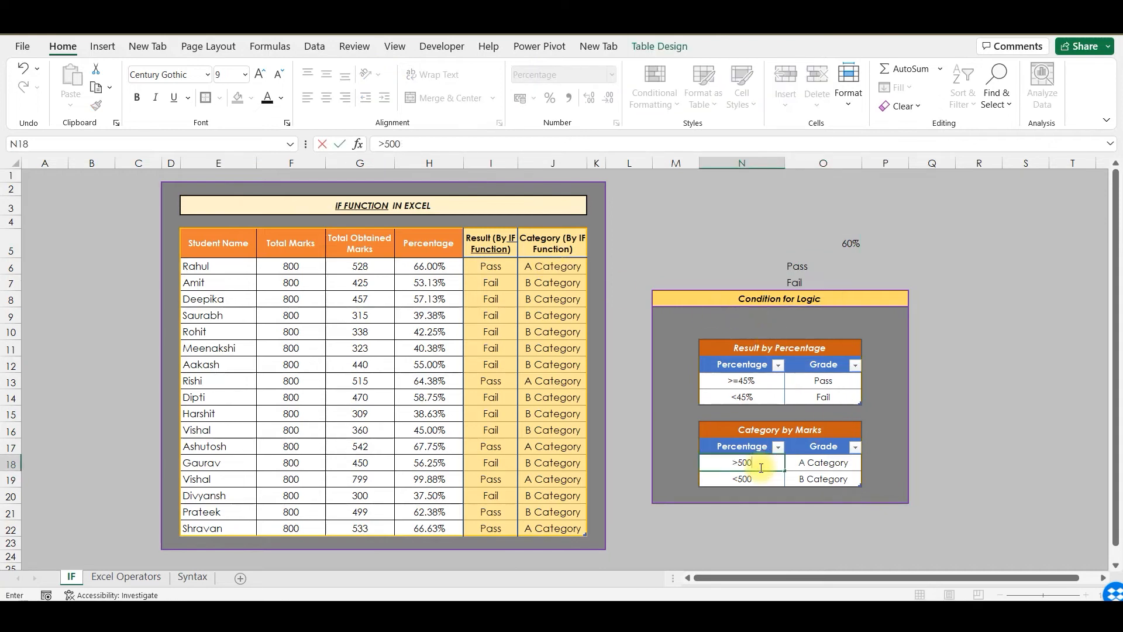
key(Return)
text(400-499)
key(Return)
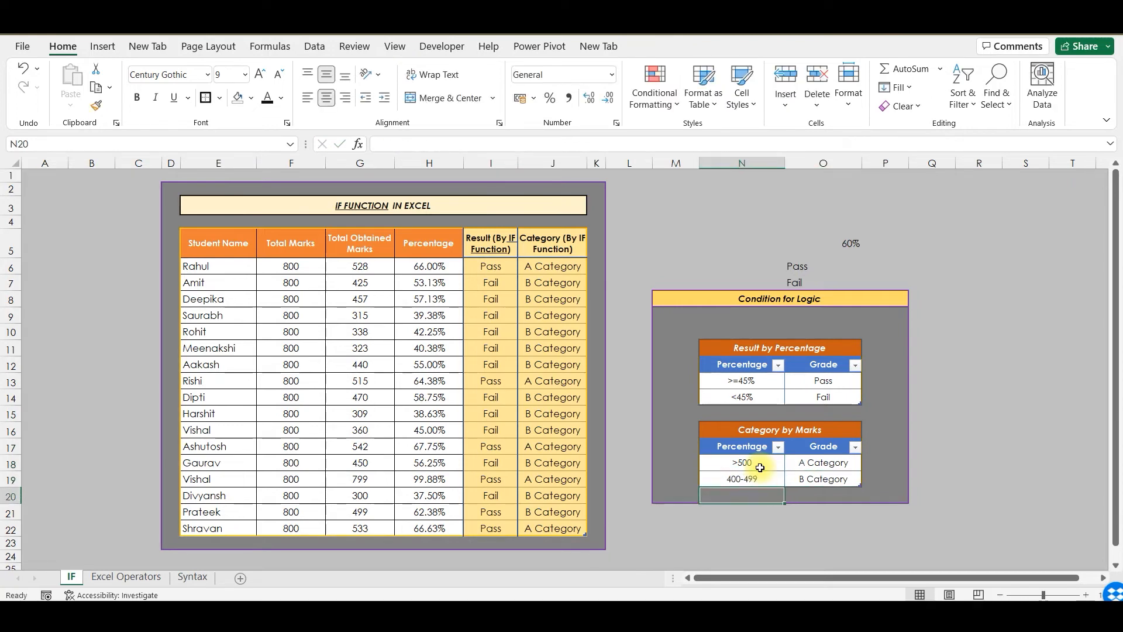
Add a third row below the Category by Marks table with 200-399 and C Category
text(200-39)
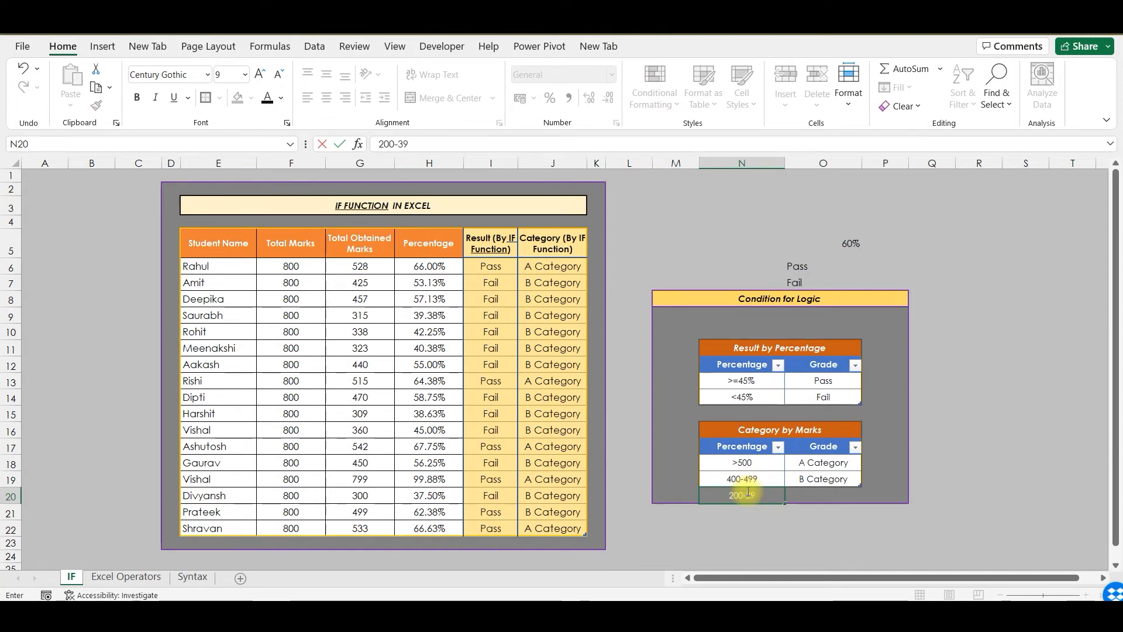
key(Tab)
text(C Category)
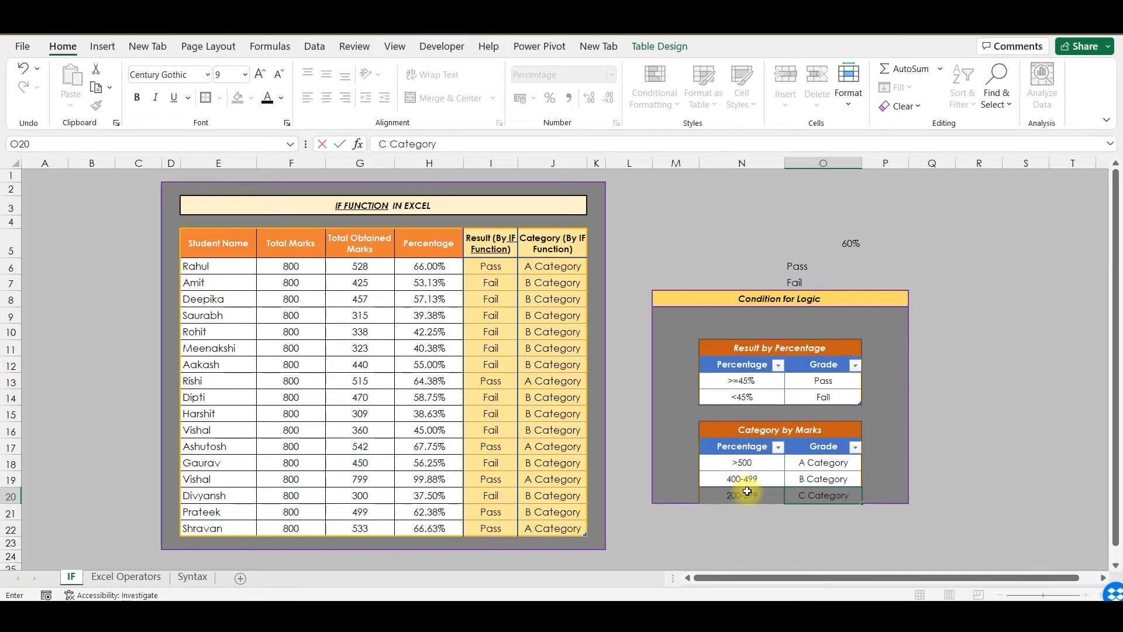
key(Tab)
click(933, 495)
Copy the formatting of M15:P15 onto M20:P21 and remove the borders from those cells
drag(676, 413, 885, 414)
click(100, 103)
drag(676, 495, 885, 511)
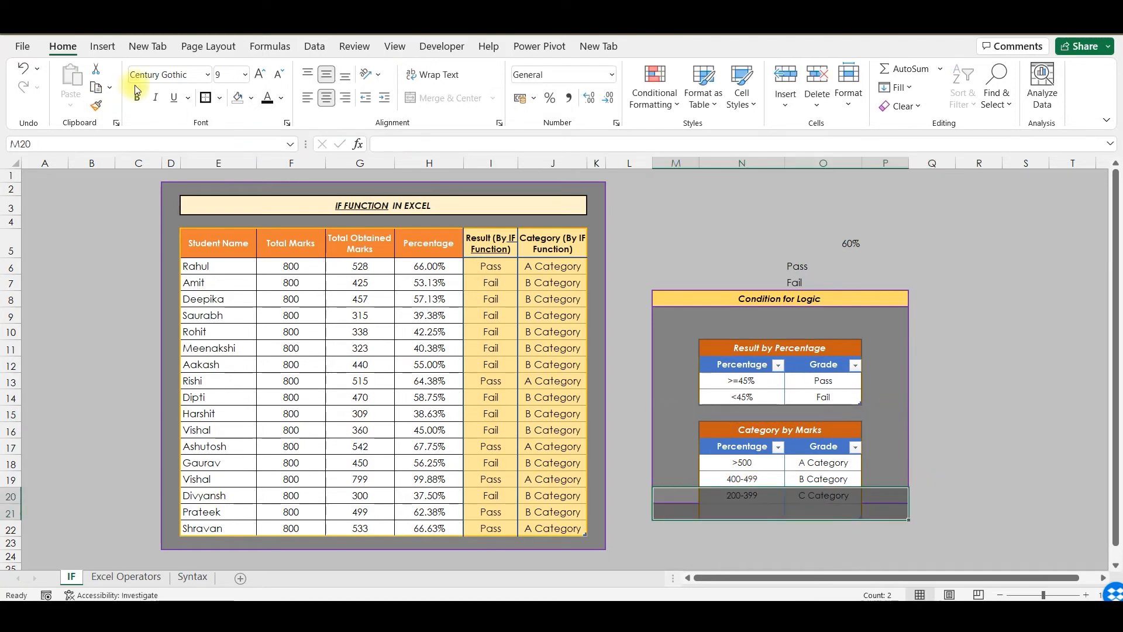
click(219, 97)
click(232, 245)
Put a black outside border around the Condition for Logic block and give the 200-399 row the same white fill as the rows above
drag(667, 305, 883, 514)
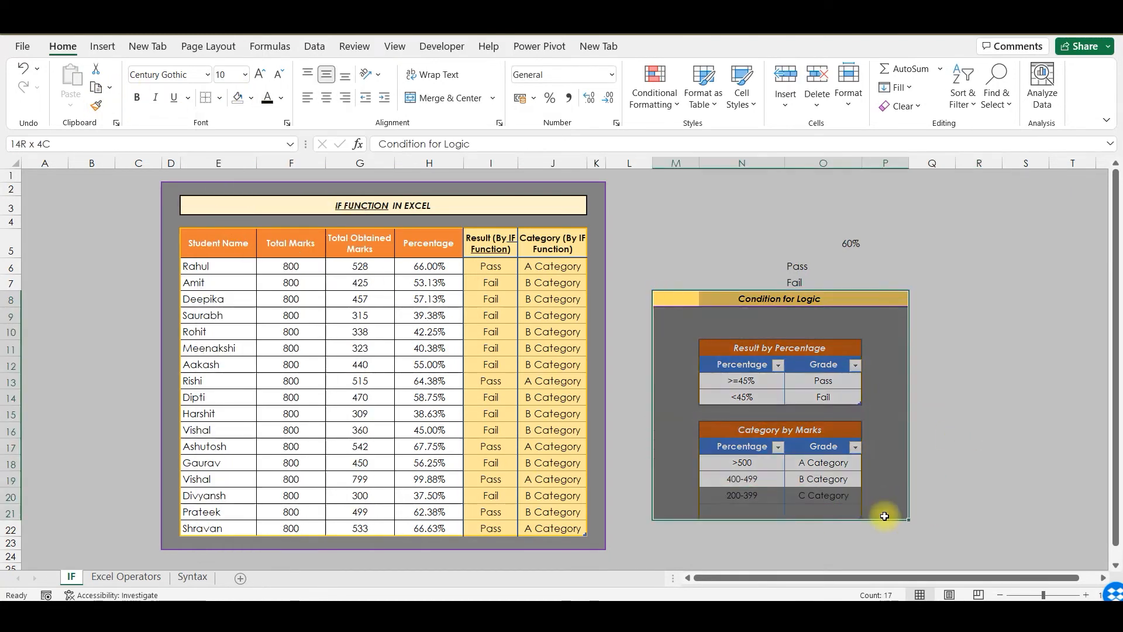
drag(741, 512, 828, 512)
drag(740, 431, 813, 494)
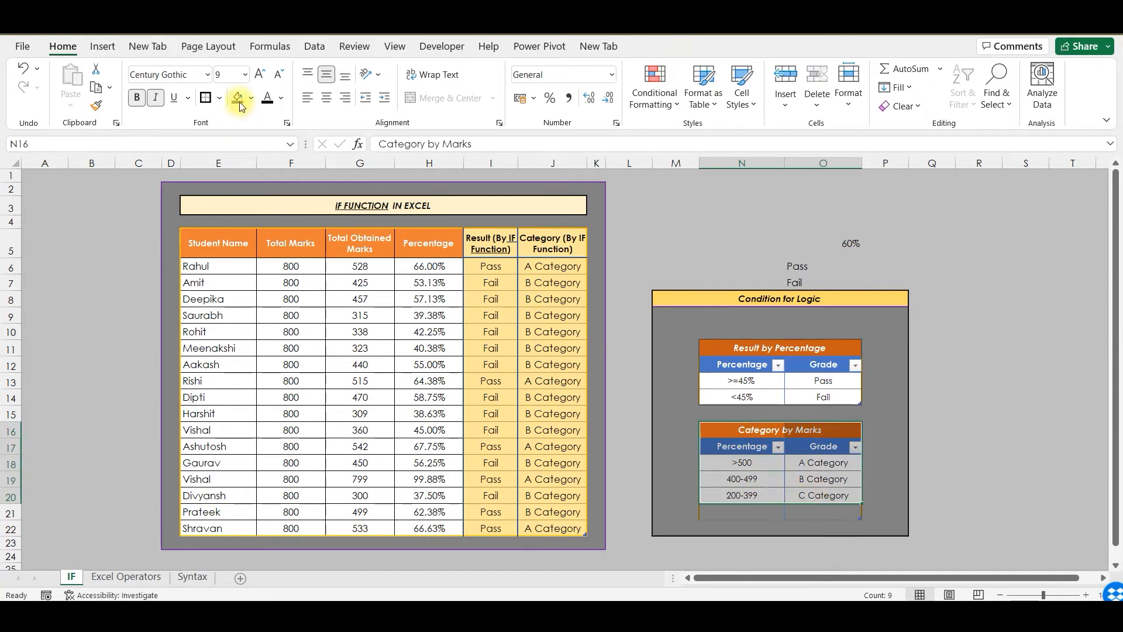
drag(727, 513, 820, 506)
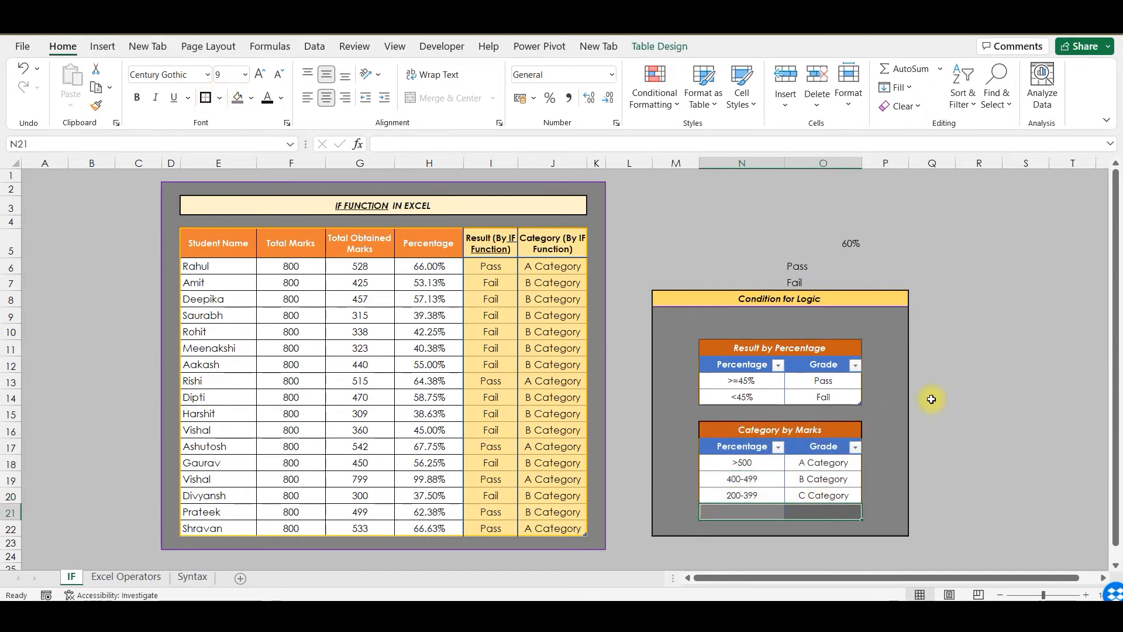
click(978, 462)
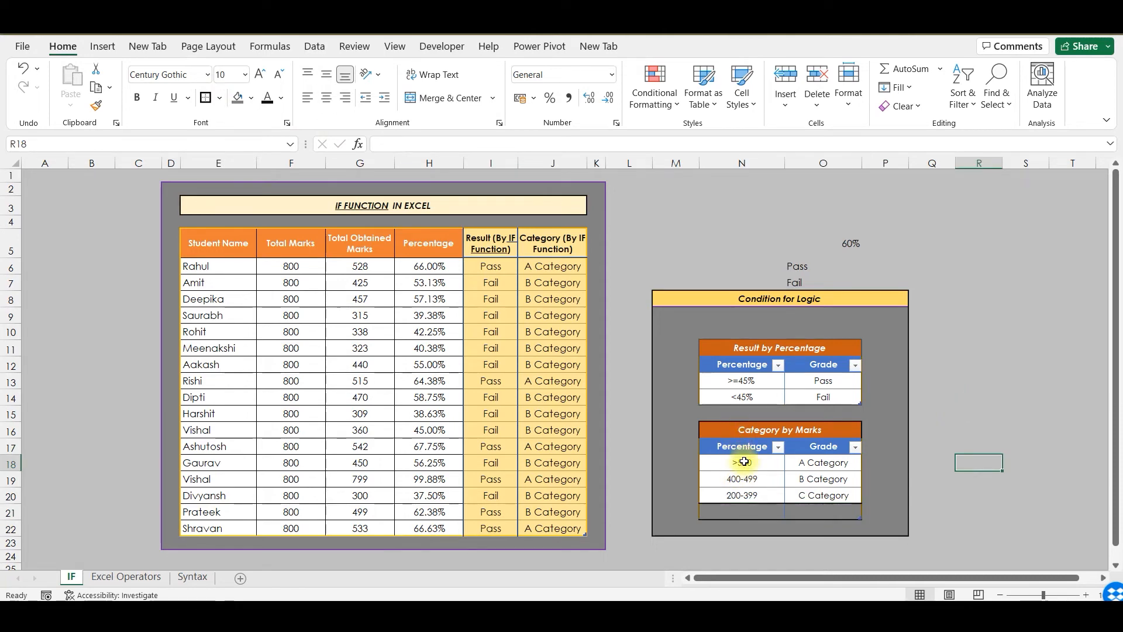
Review the three Category by Marks conditions and the existing category formula in J6
click(849, 462)
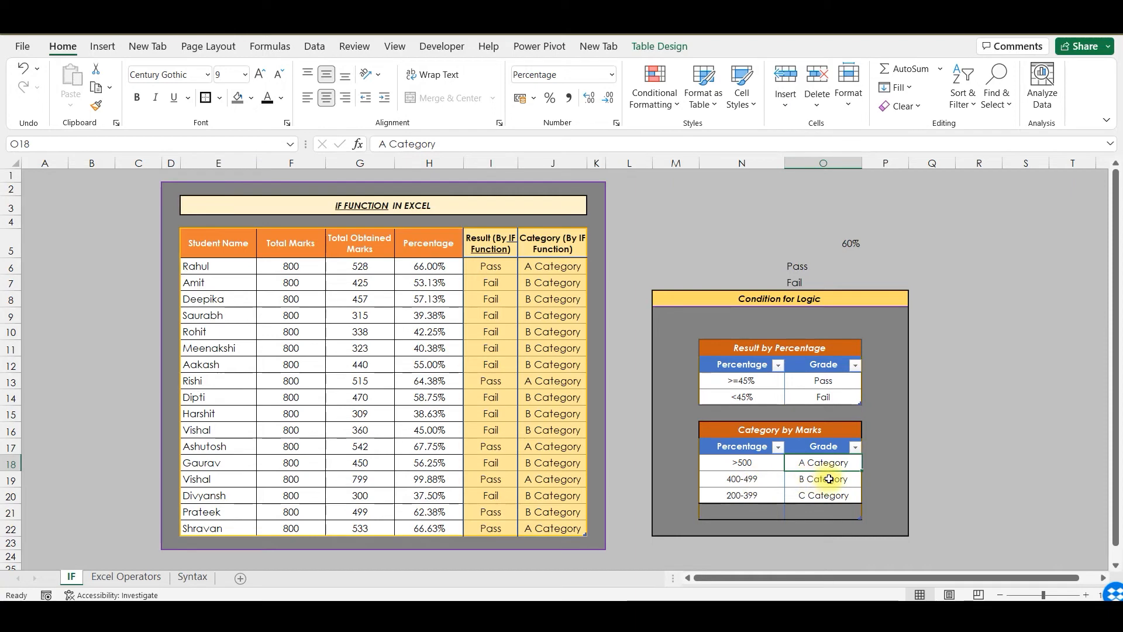
click(742, 497)
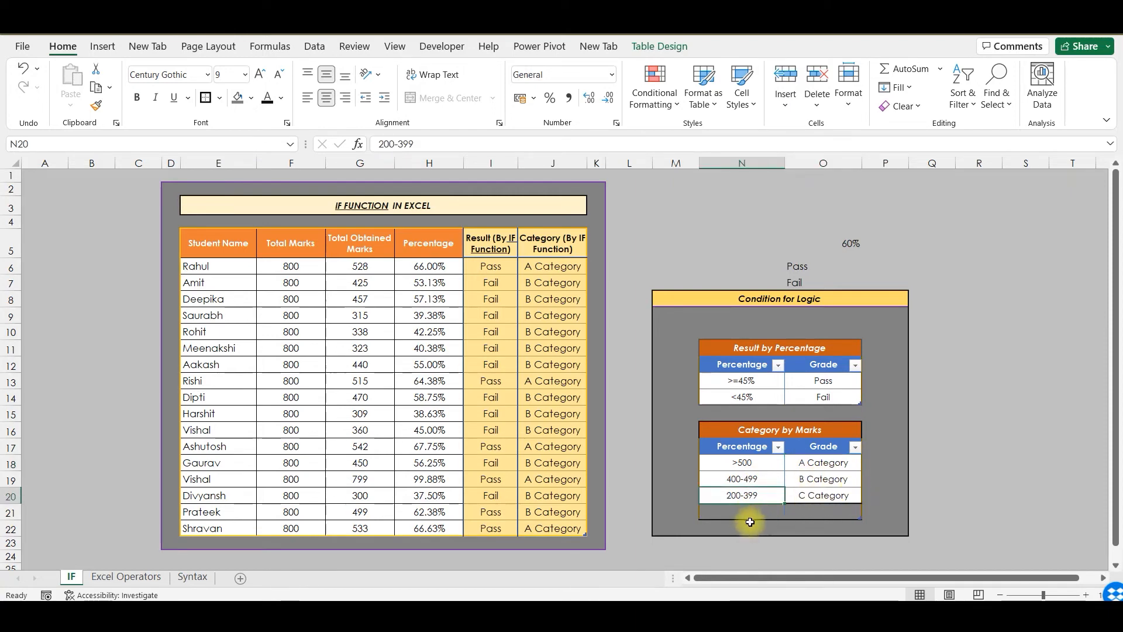
click(939, 470)
drag(781, 430, 831, 499)
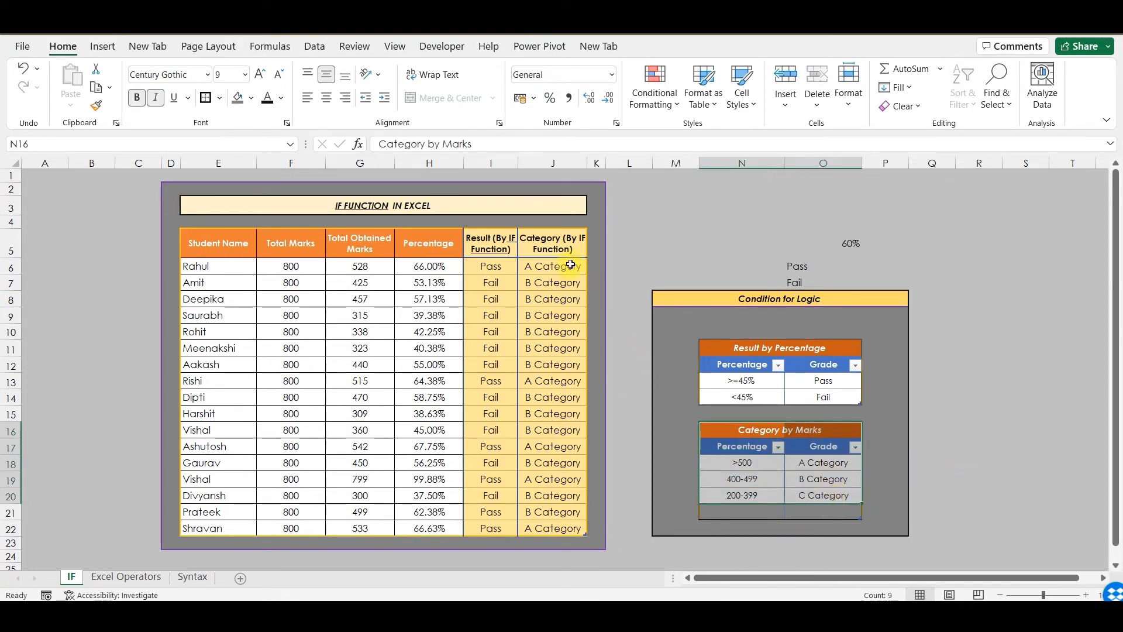
click(547, 266)
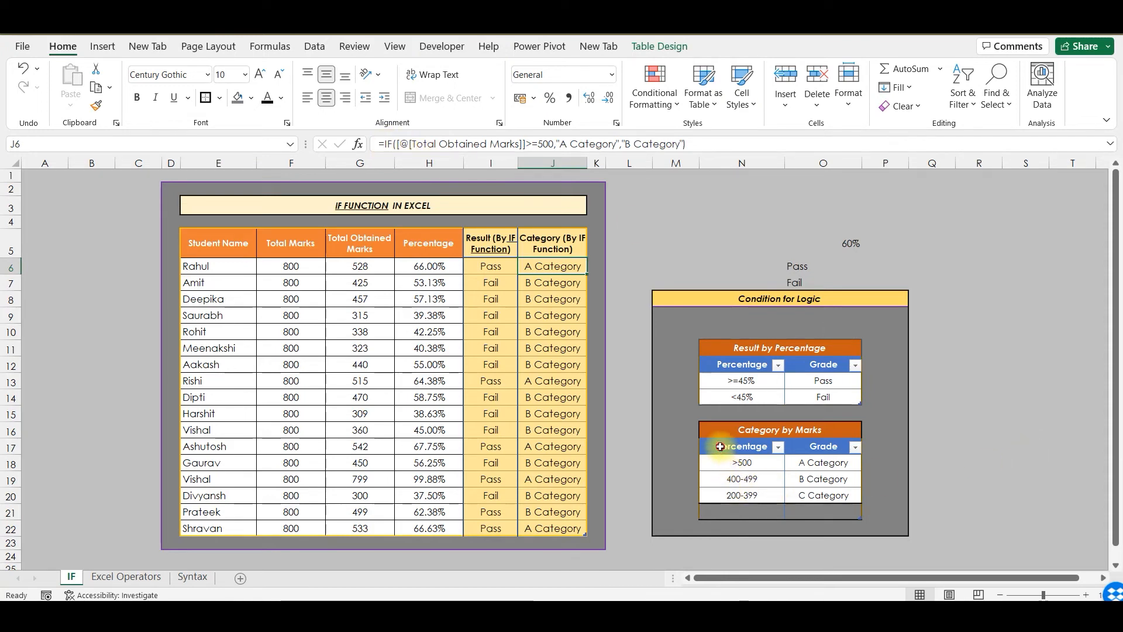
drag(719, 447, 835, 495)
Clear the existing category formulas from J6:J22
click(534, 266)
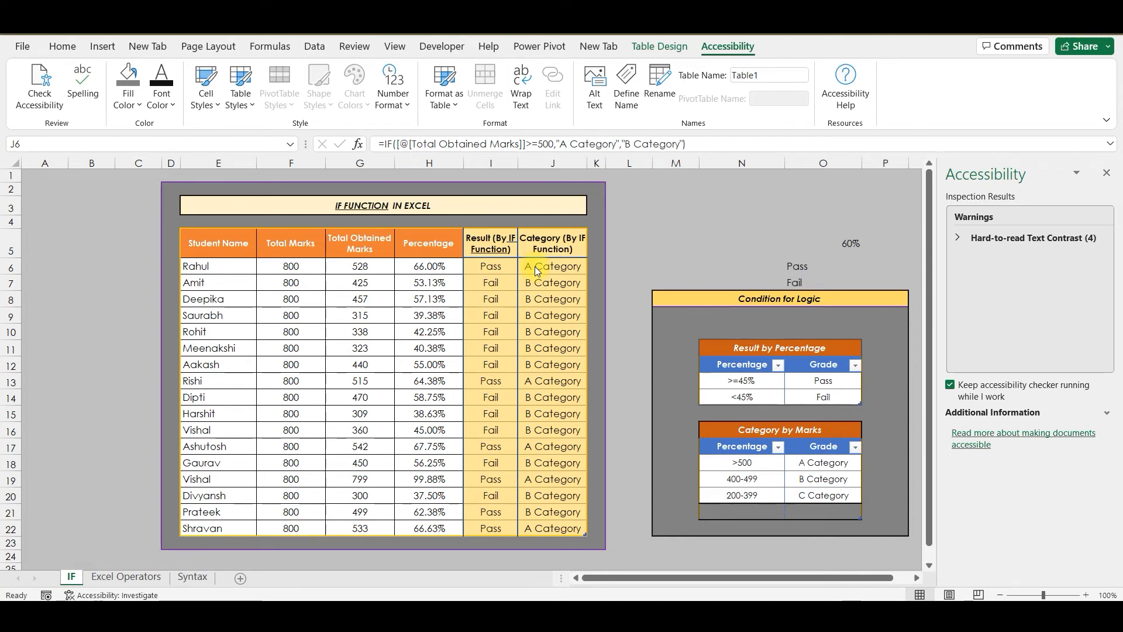
drag(534, 266, 578, 527)
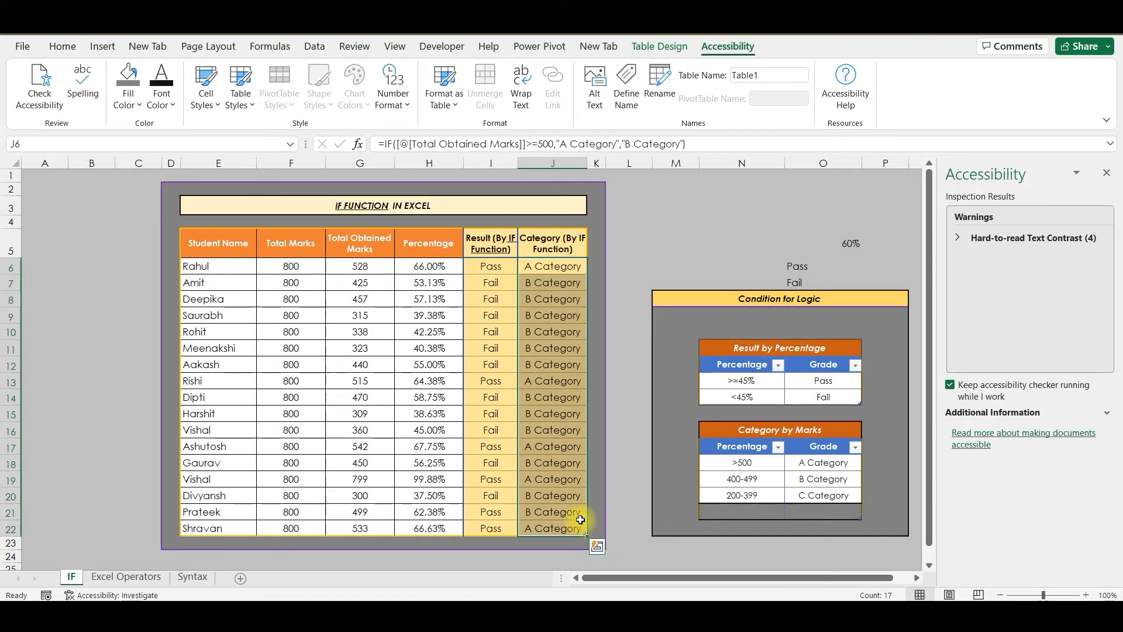
key(Delete)
click(550, 266)
text(=I)
key(Tab)
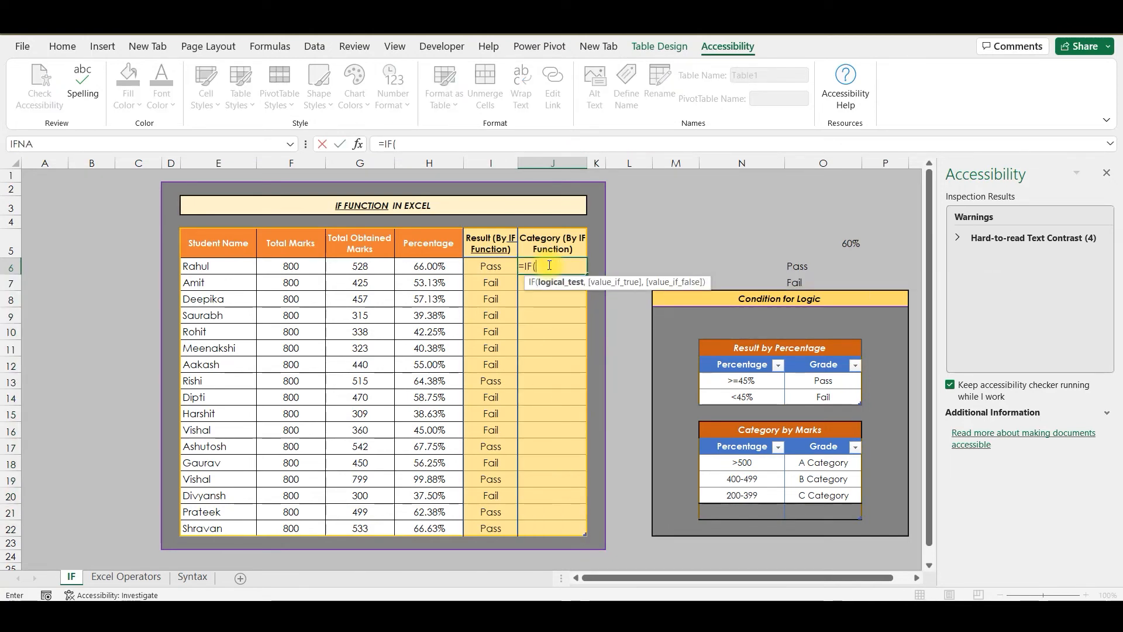
click(358, 266)
text(>)
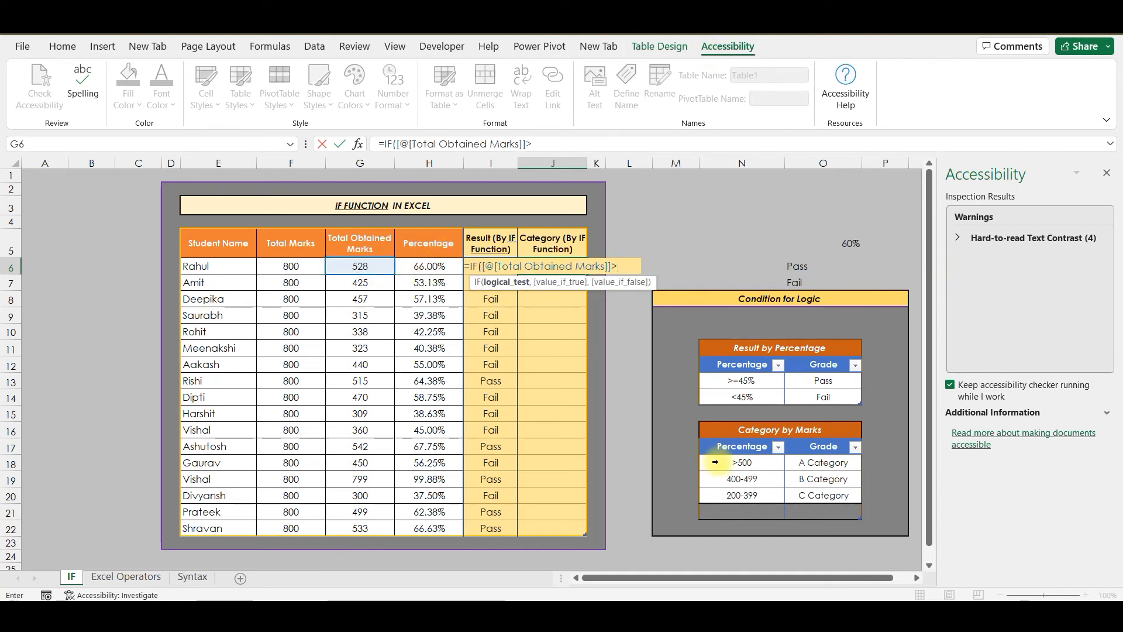
key(Escape)
Change the A Category condition in N18 to >=500
double_click(740, 462)
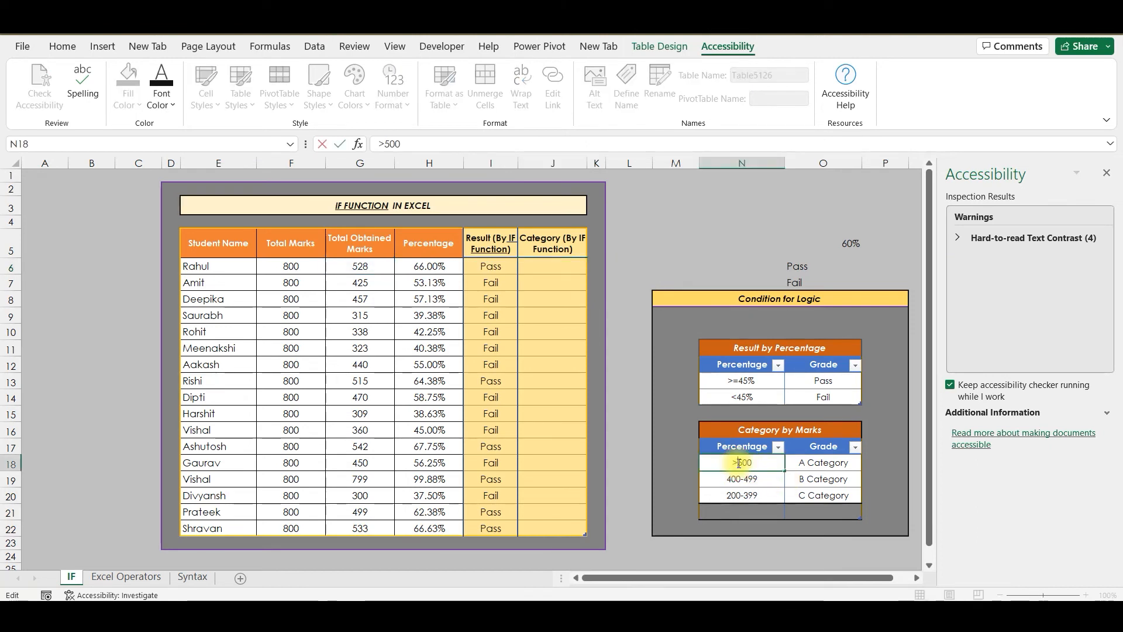
text(=)
key(Tab)
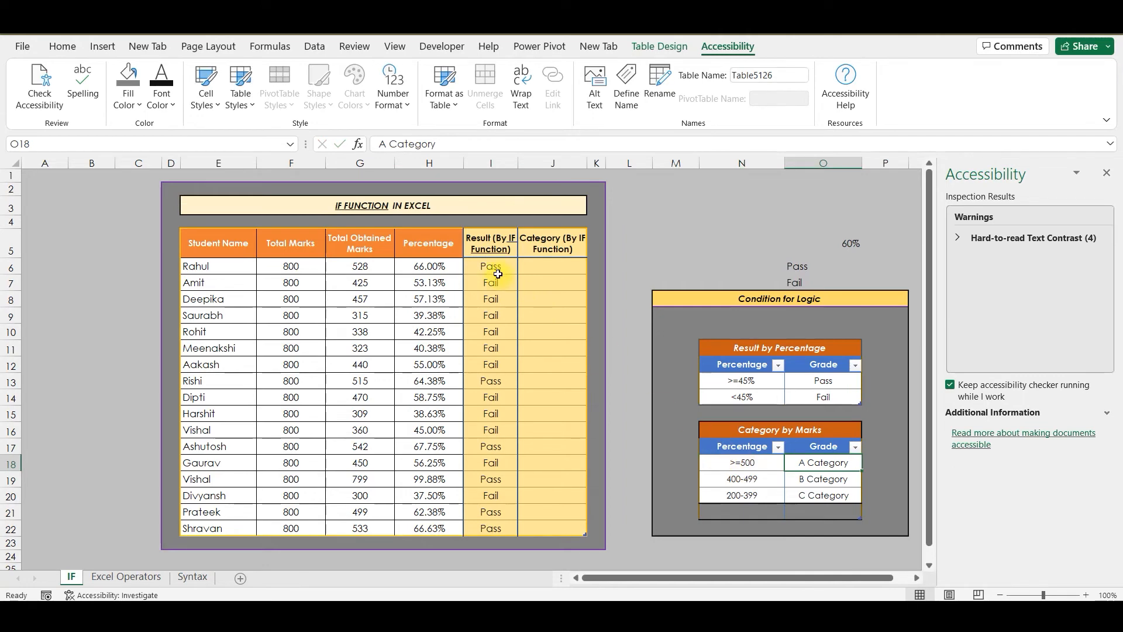
Start an IF formula in J6 that returns $O$18 when Total Obtained Marks is >=500
click(549, 267)
text(=I)
text(F()
click(351, 267)
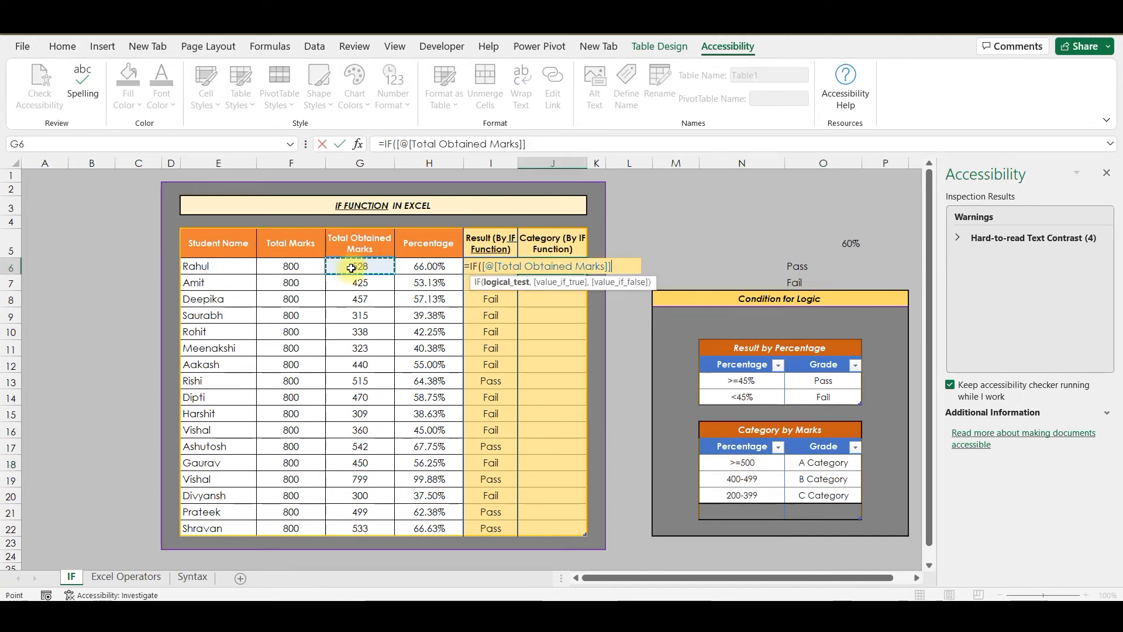
text(>=500,)
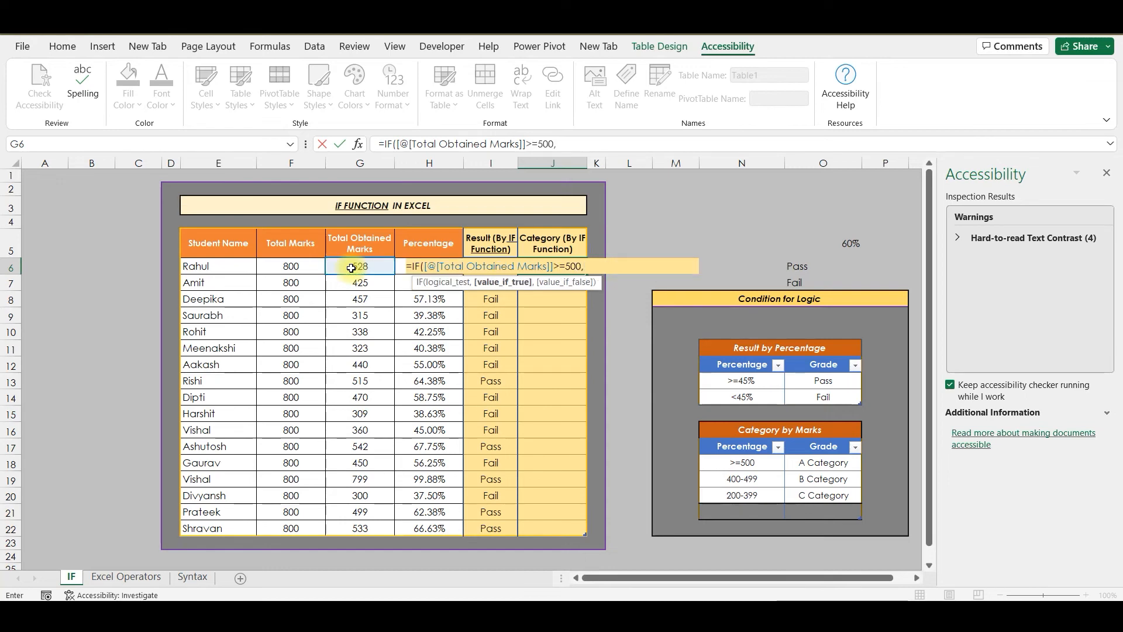
click(828, 462)
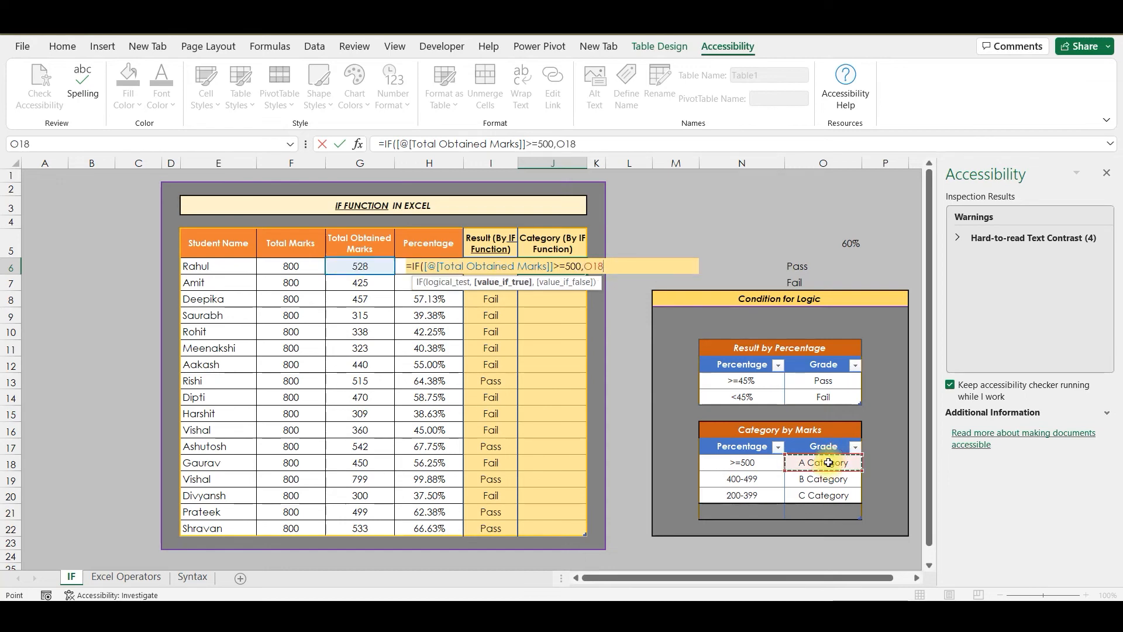
key(F4)
text(,)
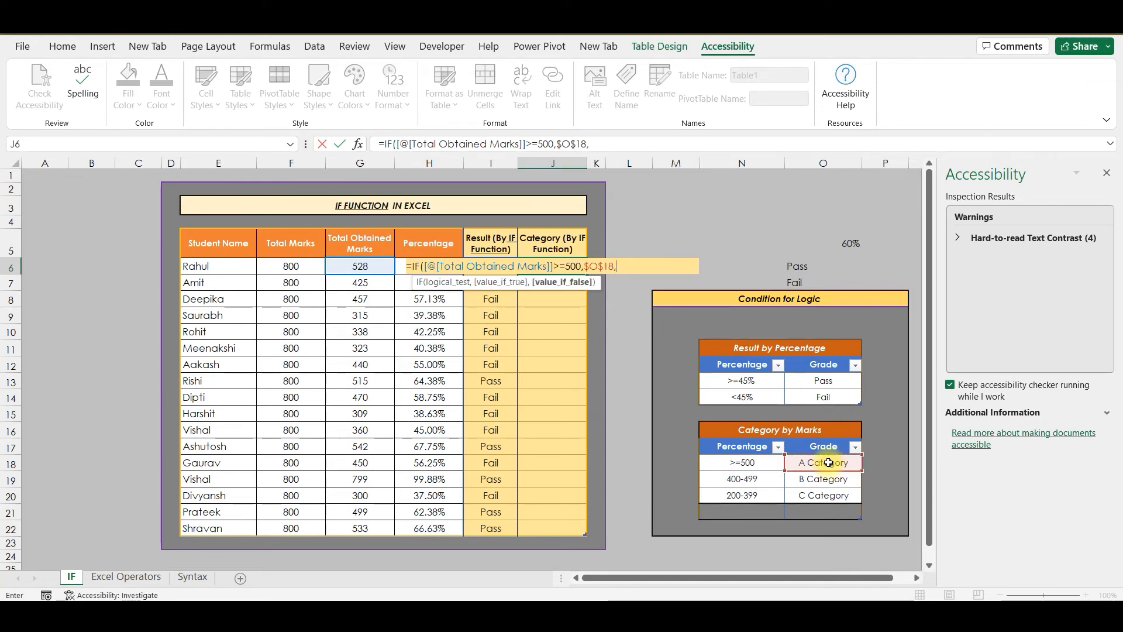
Nest a second IF as the false value, returning $O$19 when Total Obtained Marks is >=400
text(IF)
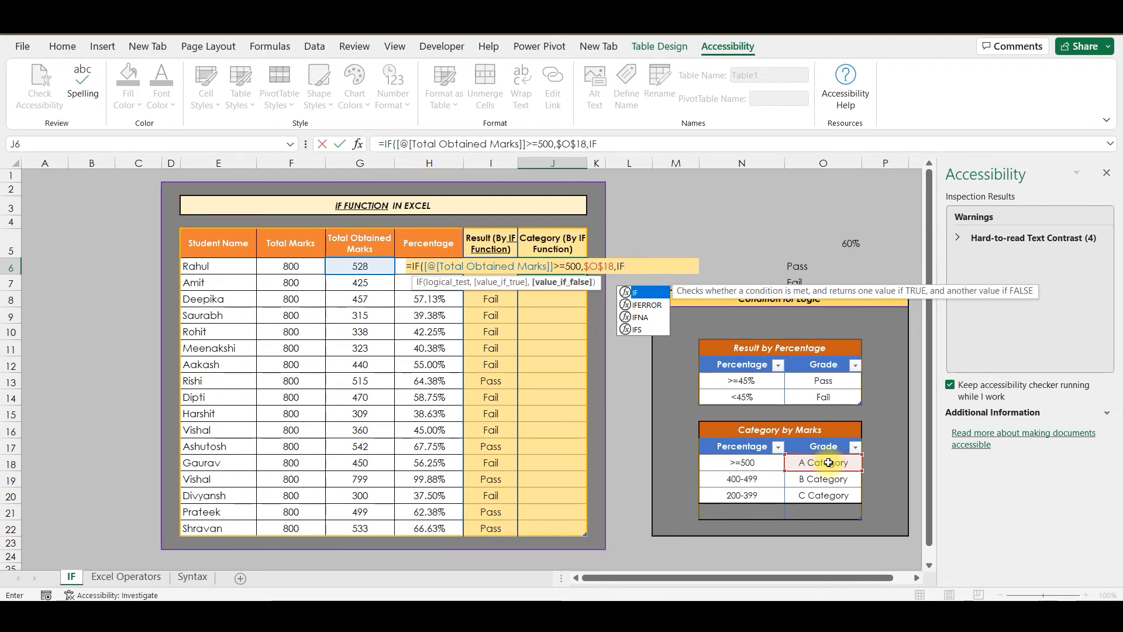
text(()
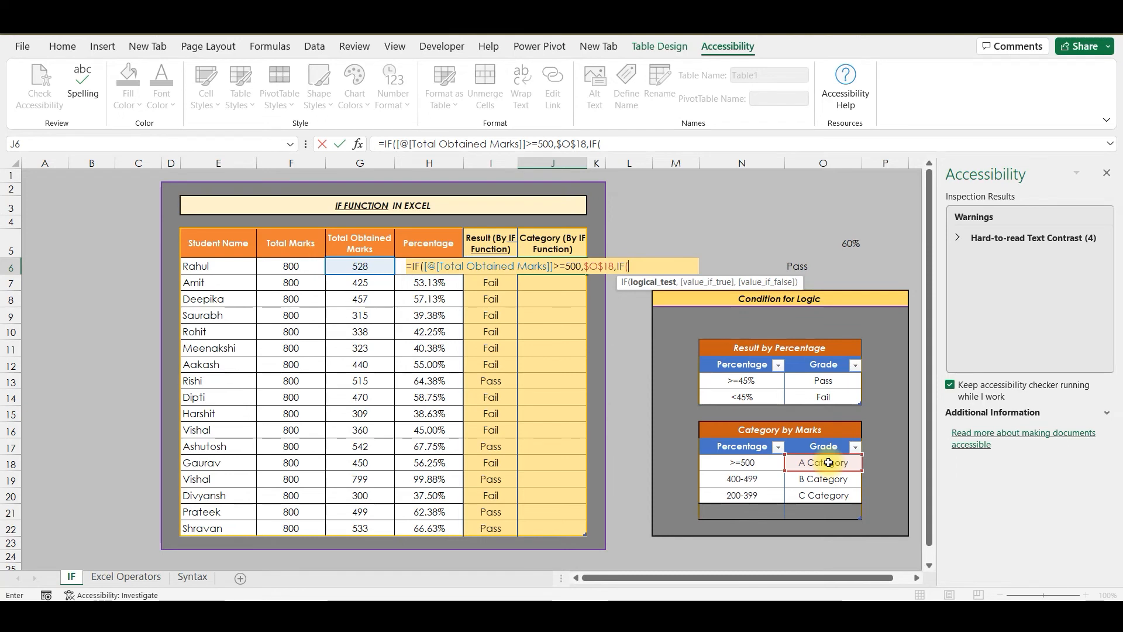
click(365, 264)
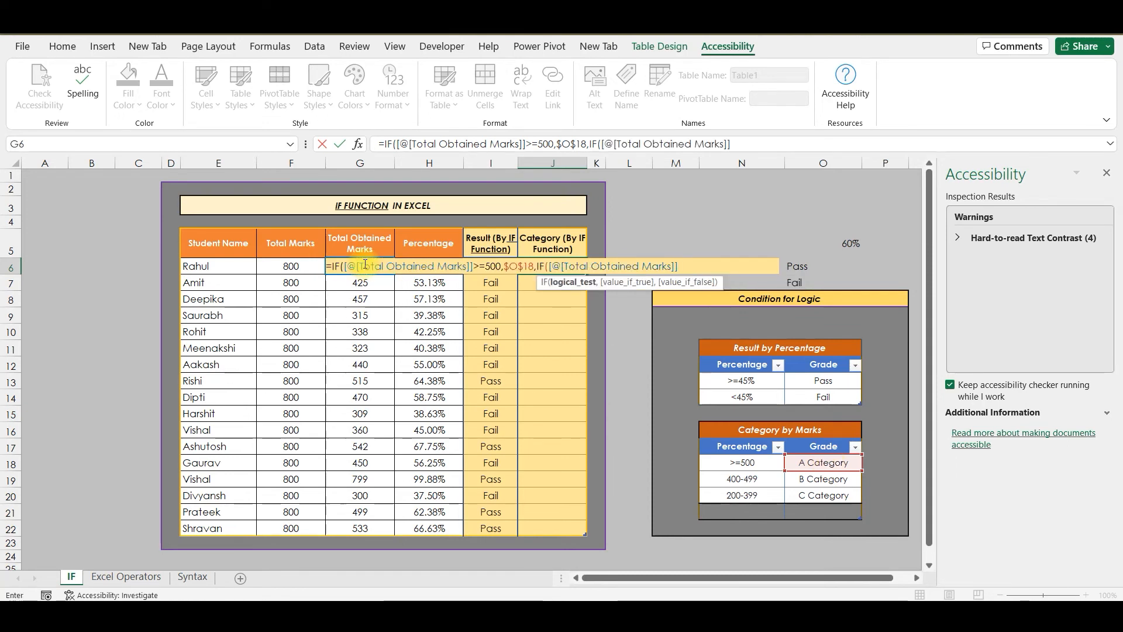
text(400,)
click(824, 480)
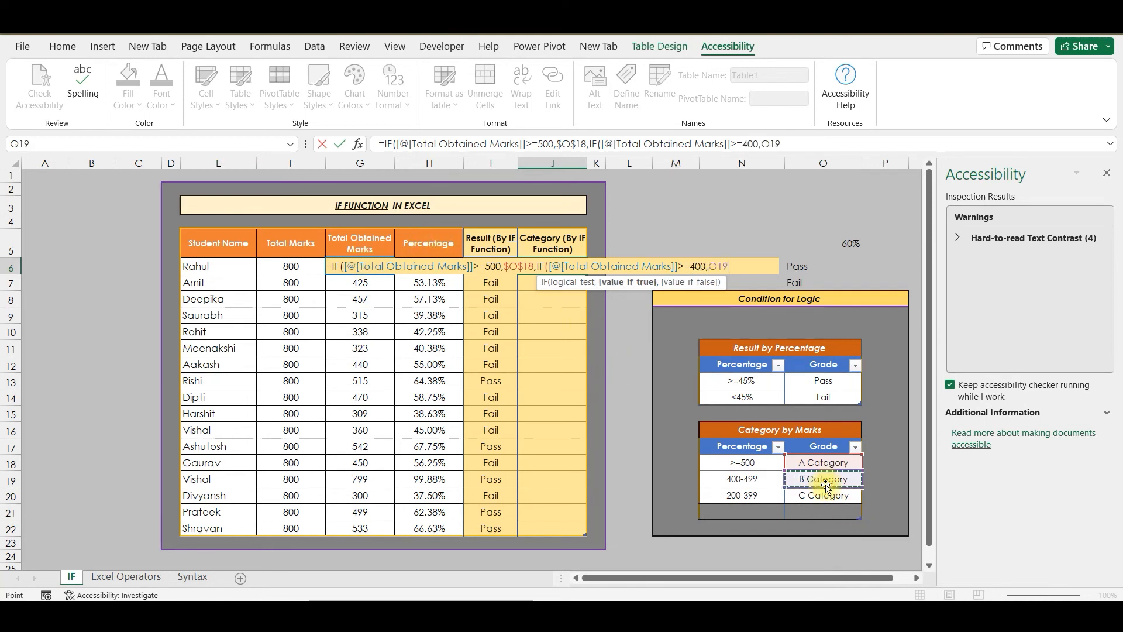
key(F4)
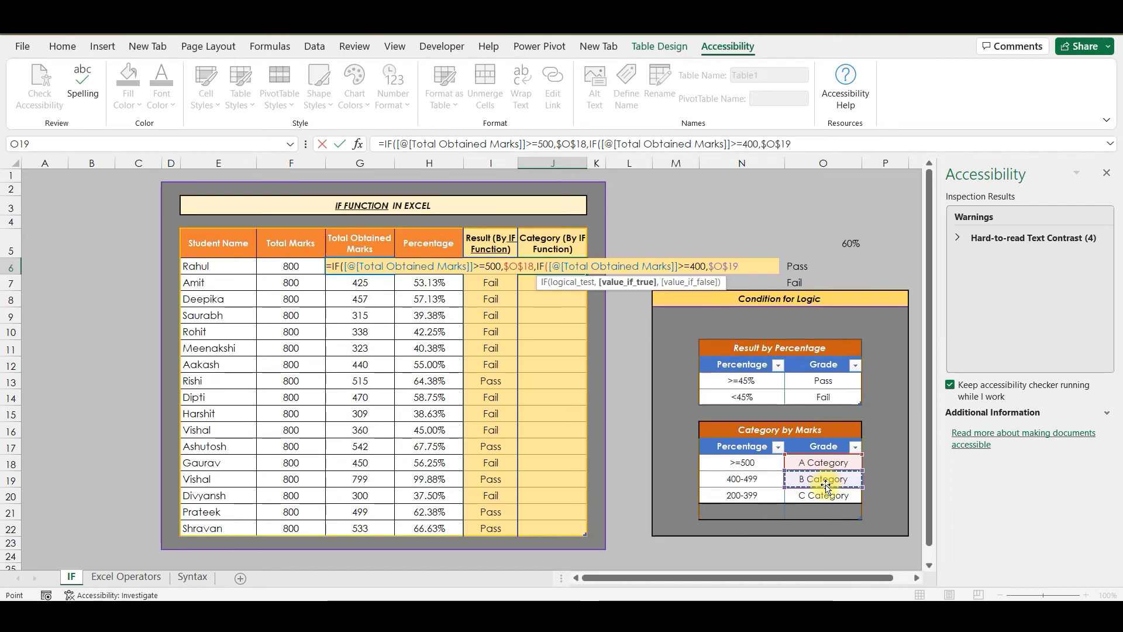
Nest a third IF returning $O$20 when Total Obtained Marks is >=200, close all three parentheses and commit the formula
text(,IF)
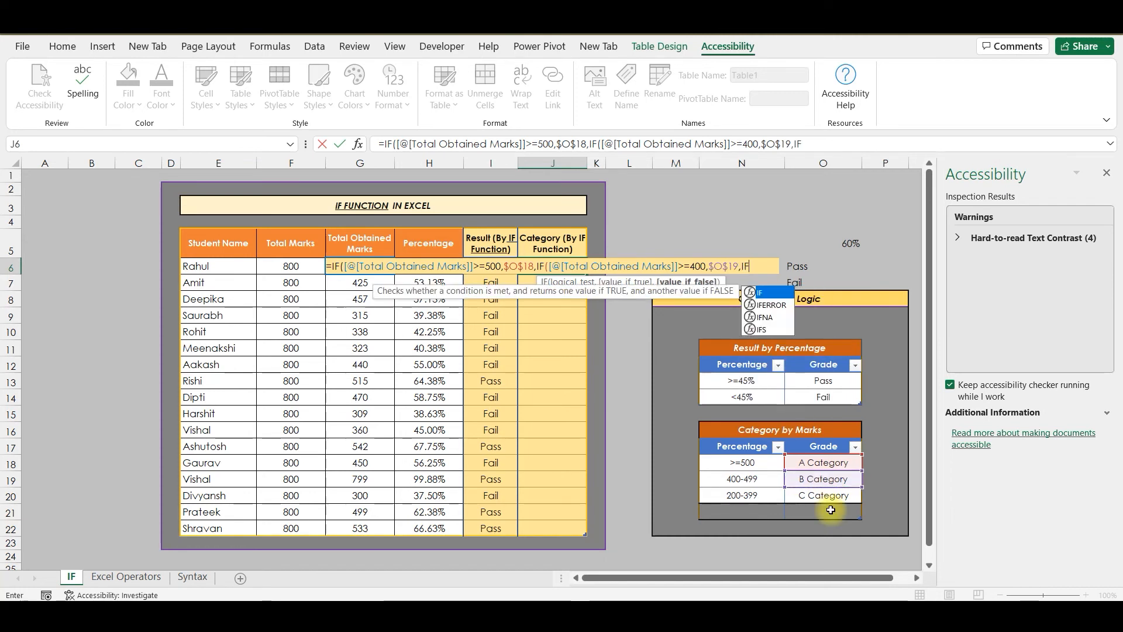
text(()
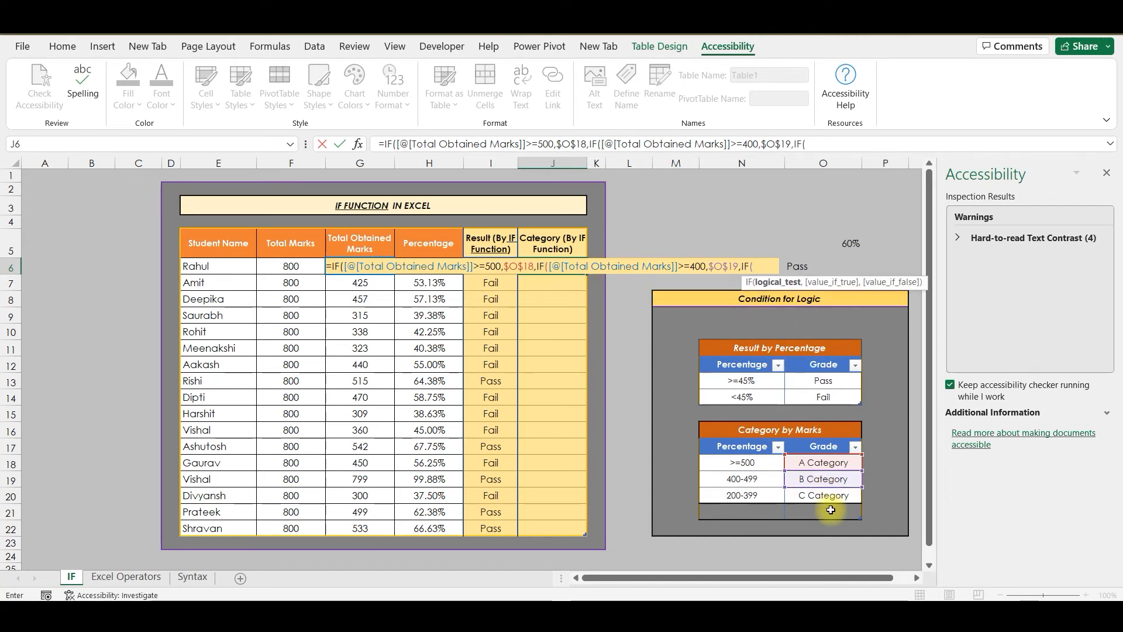
click(362, 270)
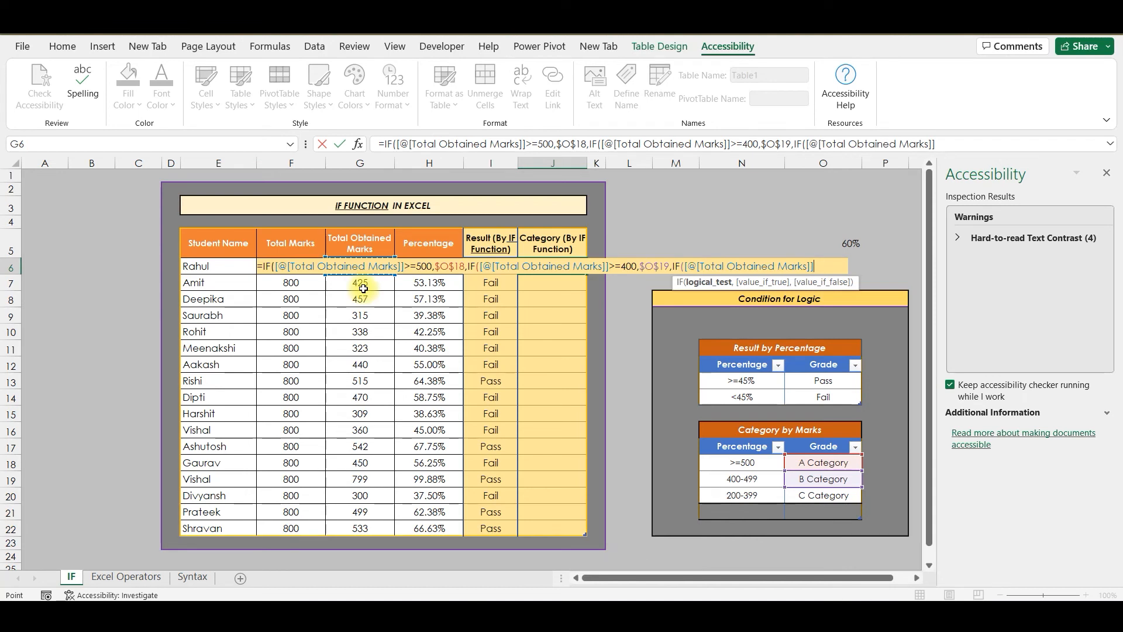
text(>=200,)
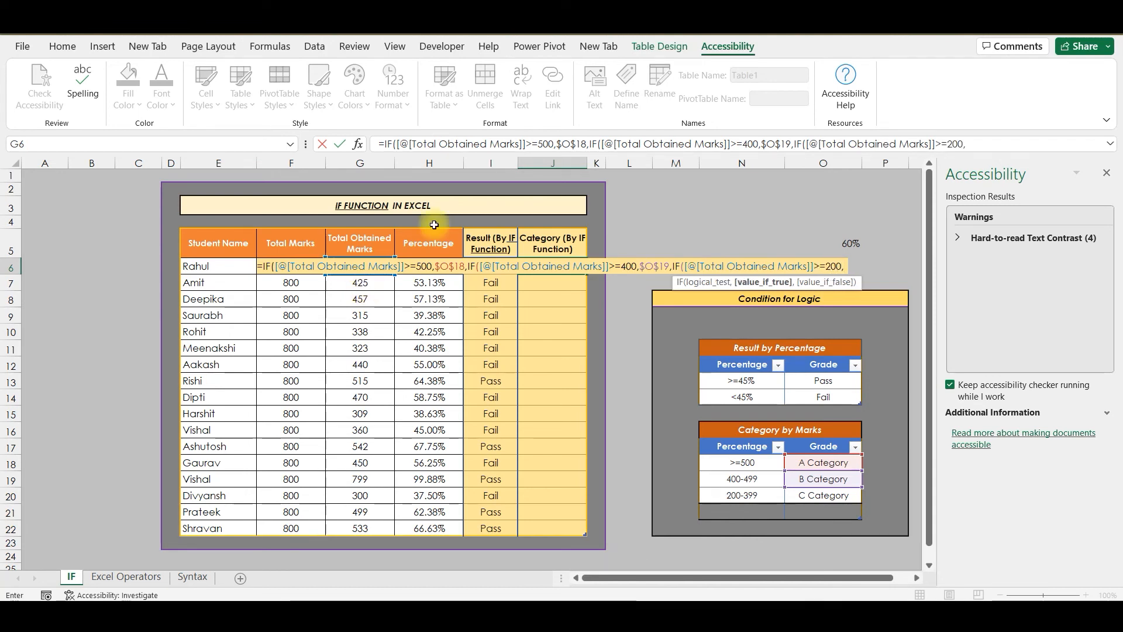
click(816, 495)
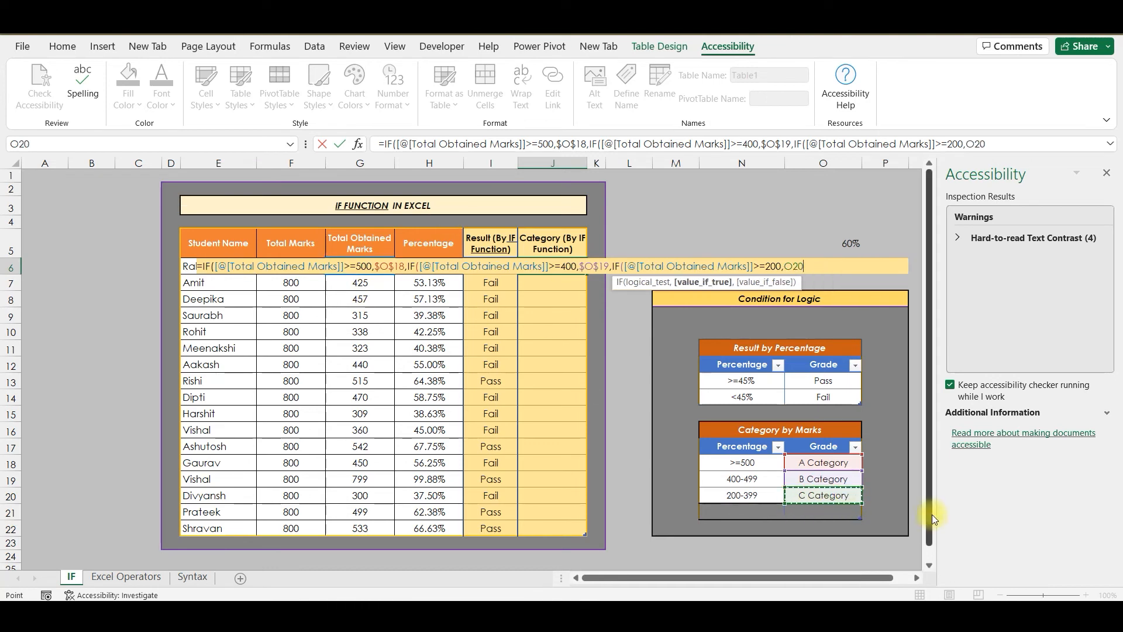
key(F4)
text())
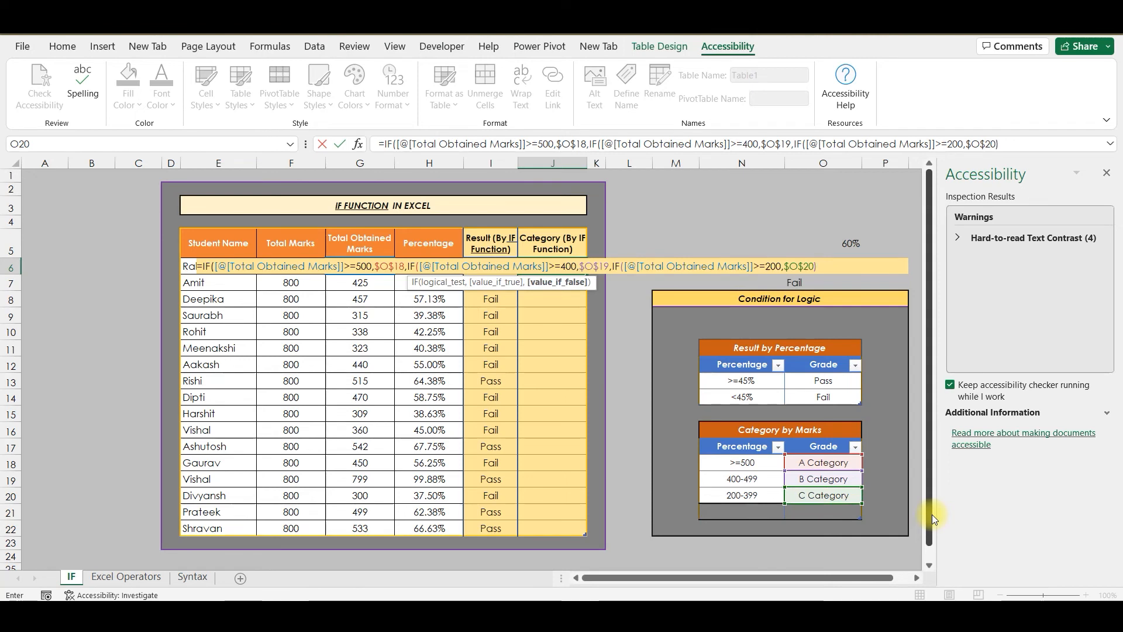
text())
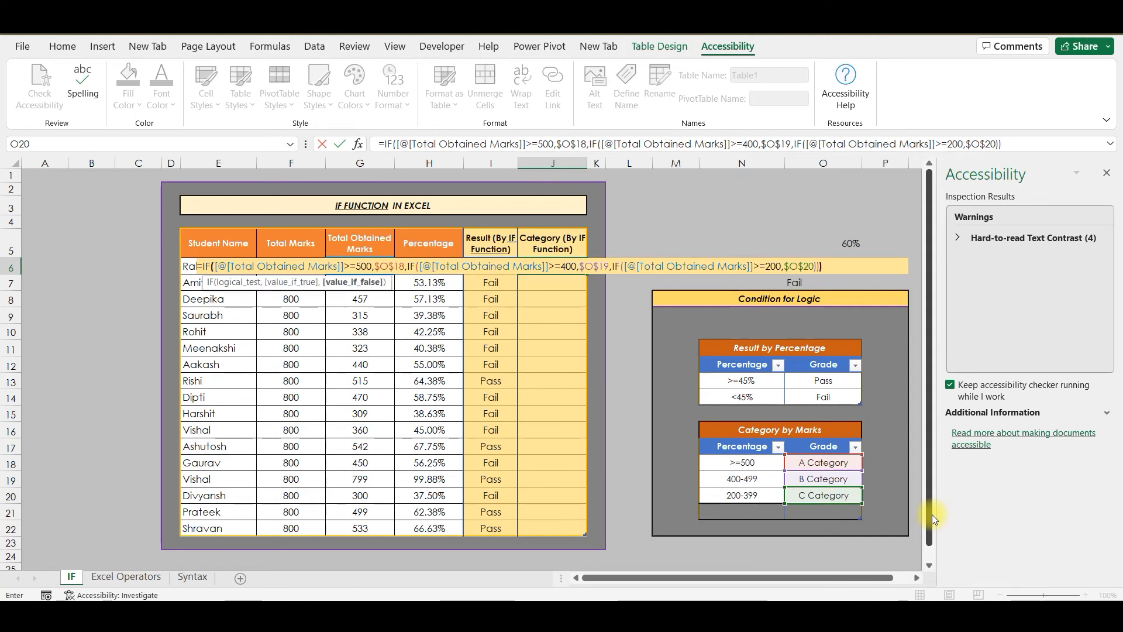
text())
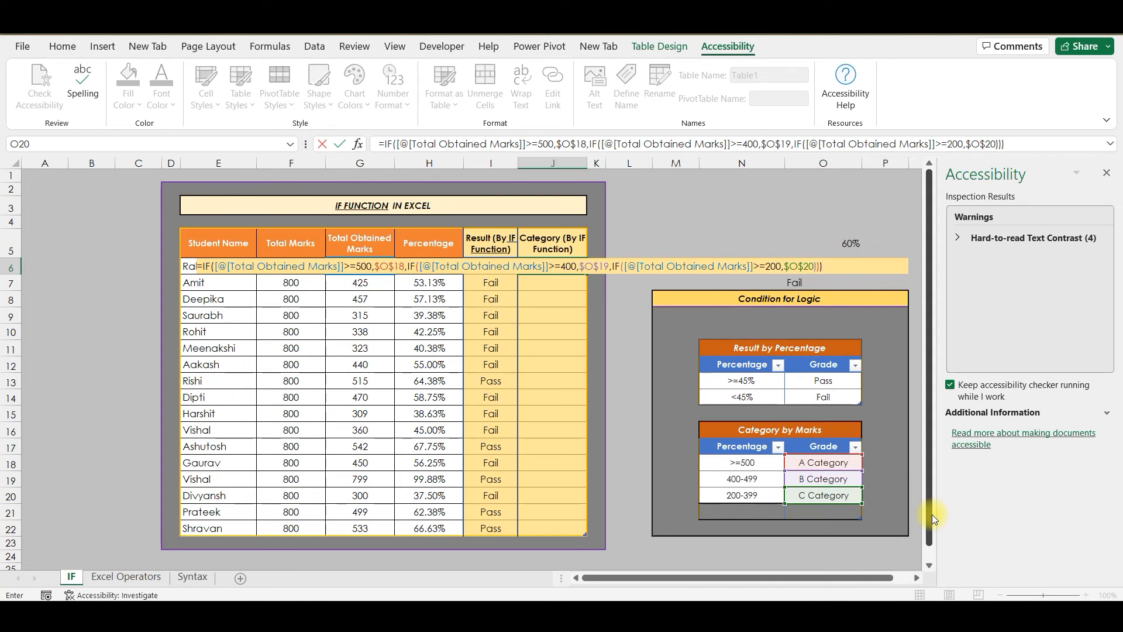
key(Return)
Check the obtained marks and category of several students row by row against the Category by Marks conditions
click(428, 282)
drag(365, 267, 531, 266)
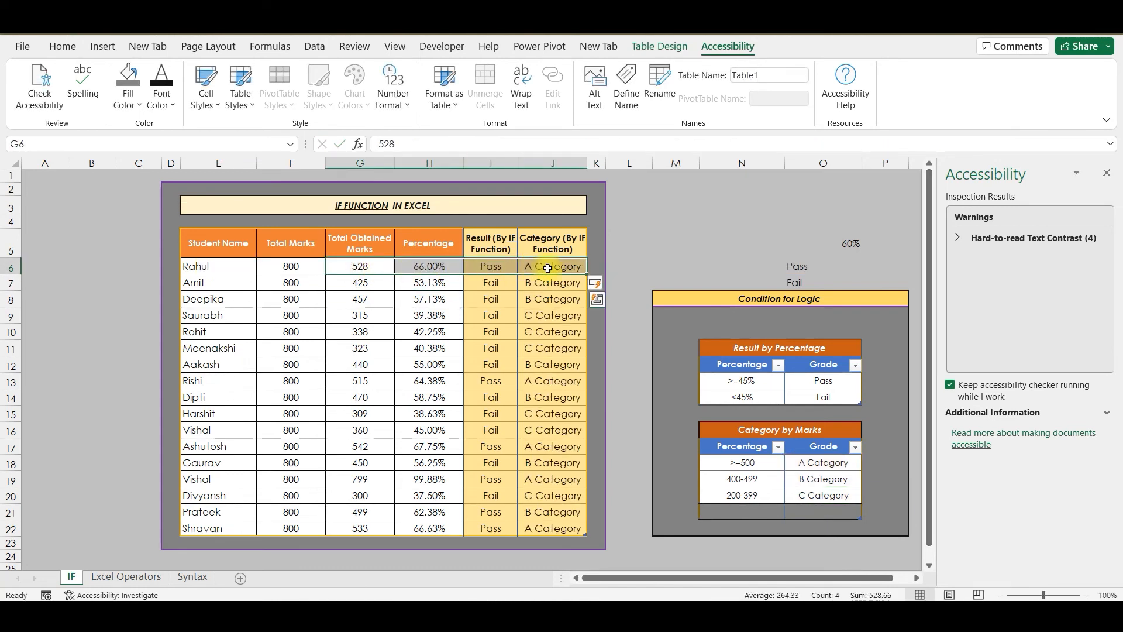
drag(356, 267, 526, 269)
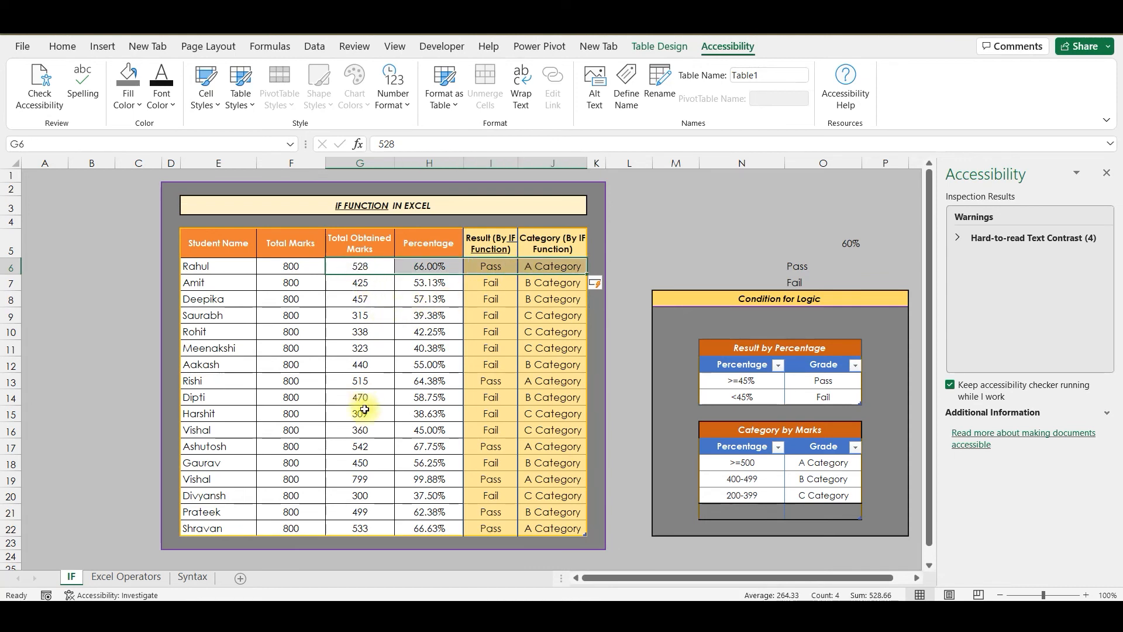
drag(359, 446, 576, 446)
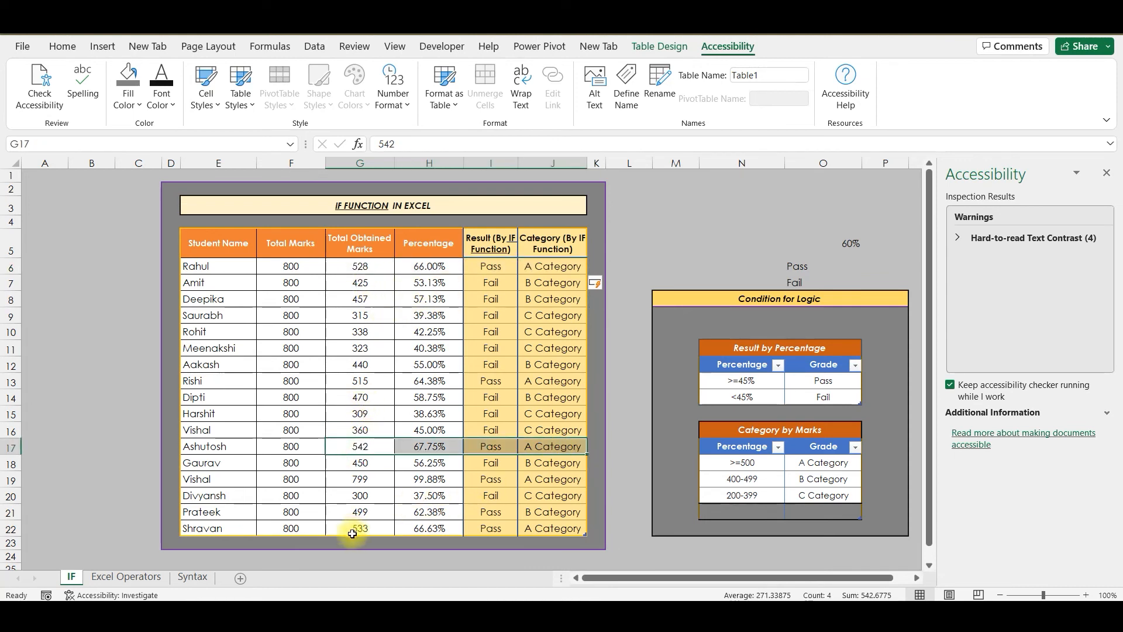
drag(352, 529, 563, 529)
drag(360, 479, 572, 482)
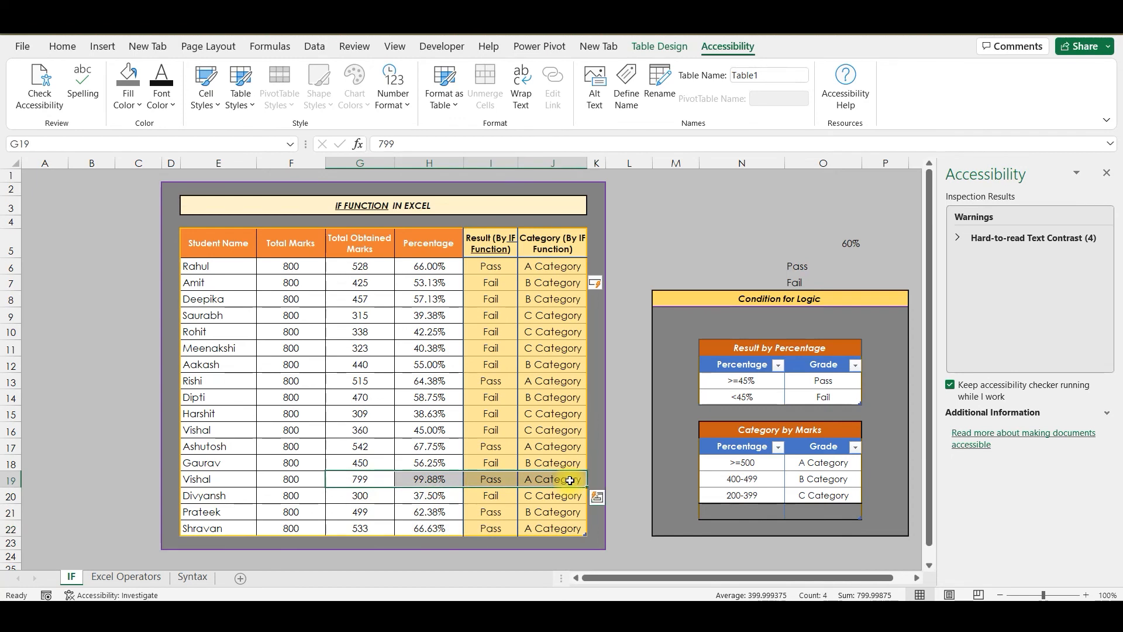
drag(374, 462, 576, 463)
drag(360, 397, 562, 397)
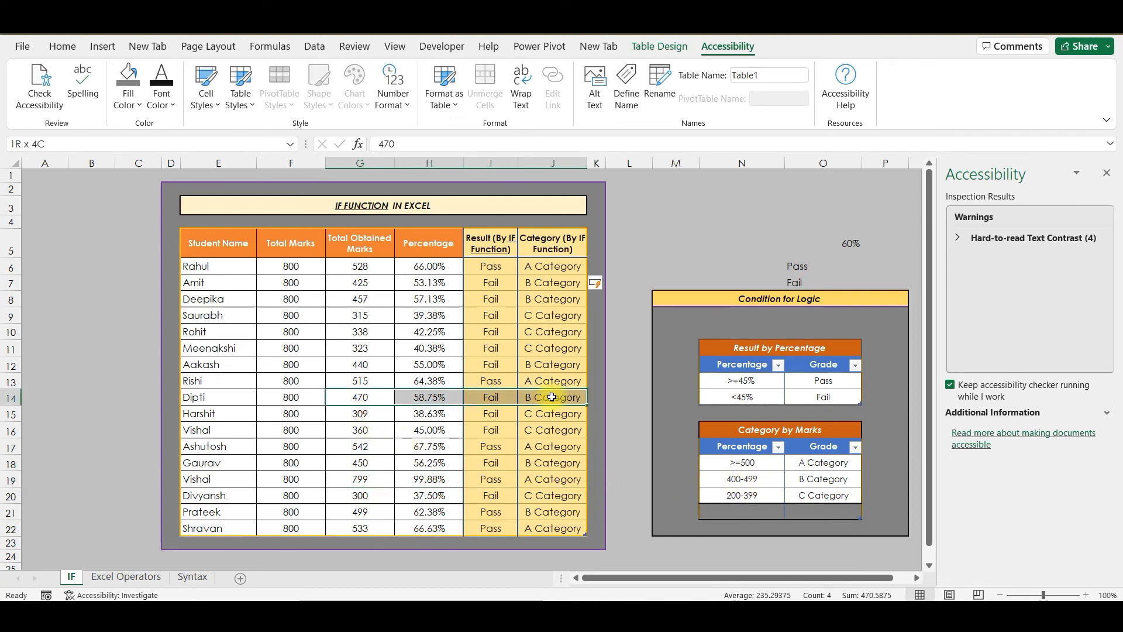
drag(363, 364, 556, 364)
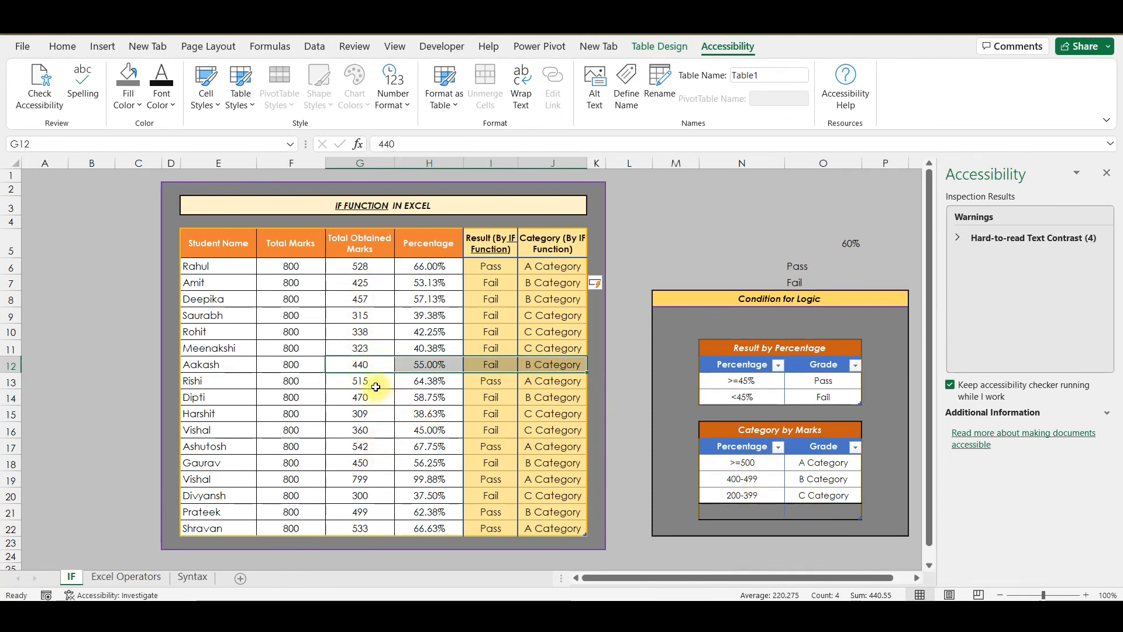
drag(360, 347, 560, 349)
drag(362, 332, 560, 329)
drag(368, 428, 541, 414)
click(775, 458)
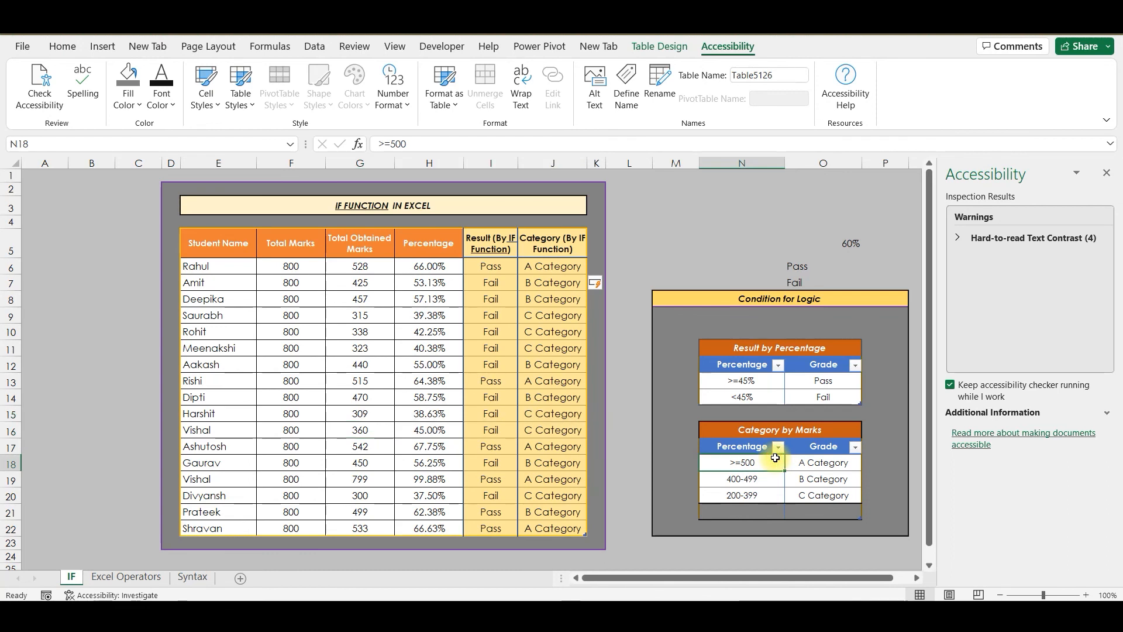